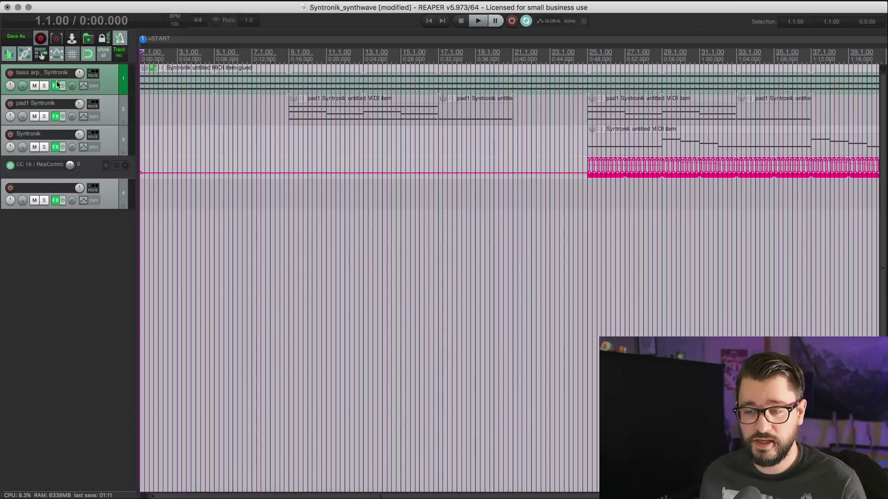
Open the Syntronik instrument on the bass arp track, dismiss the memory warning, and move the plugin window clear of the arrangement's edge.
right_click(53, 86)
click(92, 95)
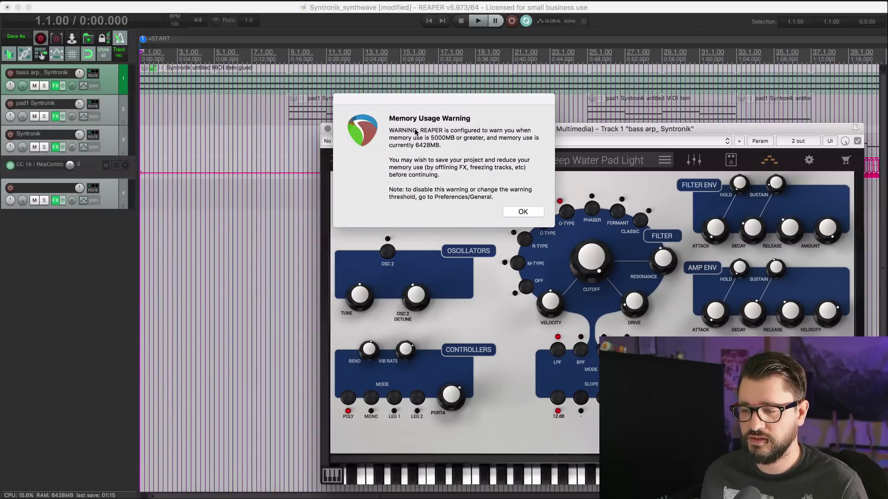
click(522, 213)
drag(465, 126, 354, 84)
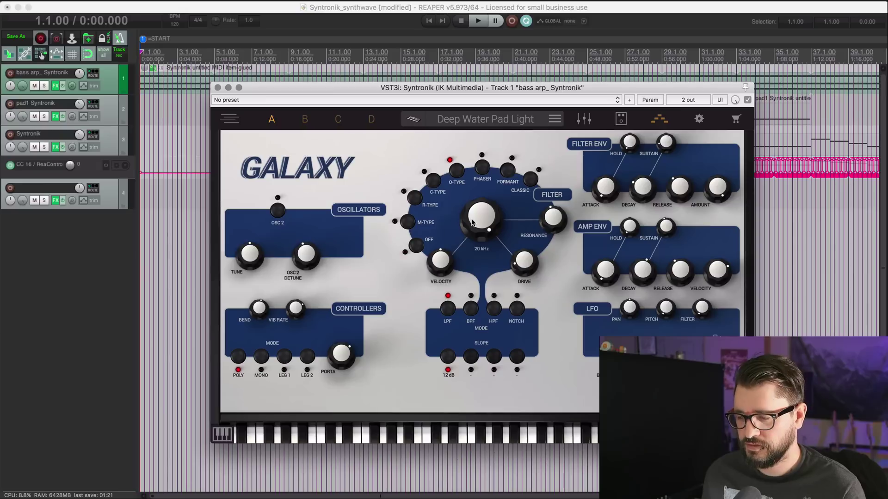
Touch the filter cutoff knob and examine Syntronik's FX parameter list for an entry that controls it.
click(470, 231)
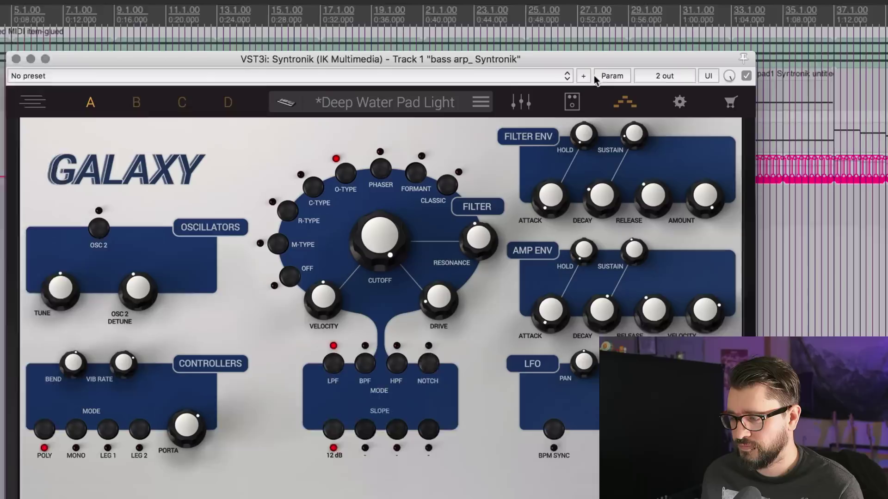
click(601, 76)
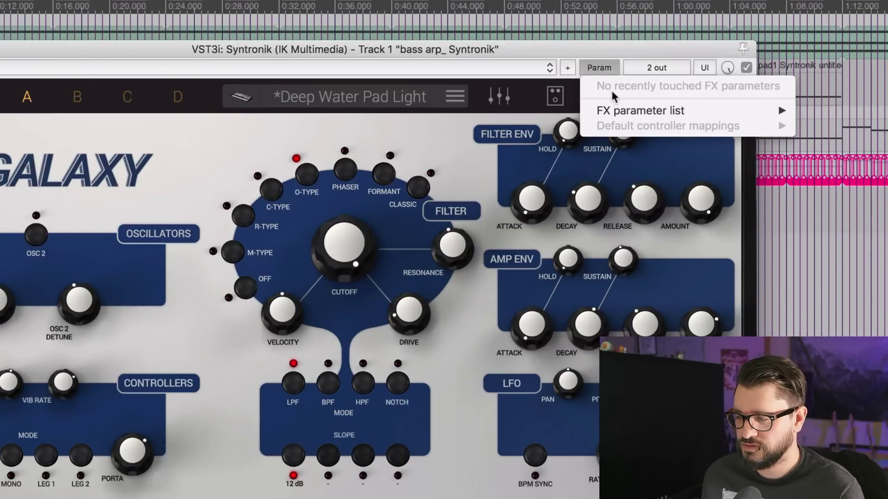
mouse_move(612, 109)
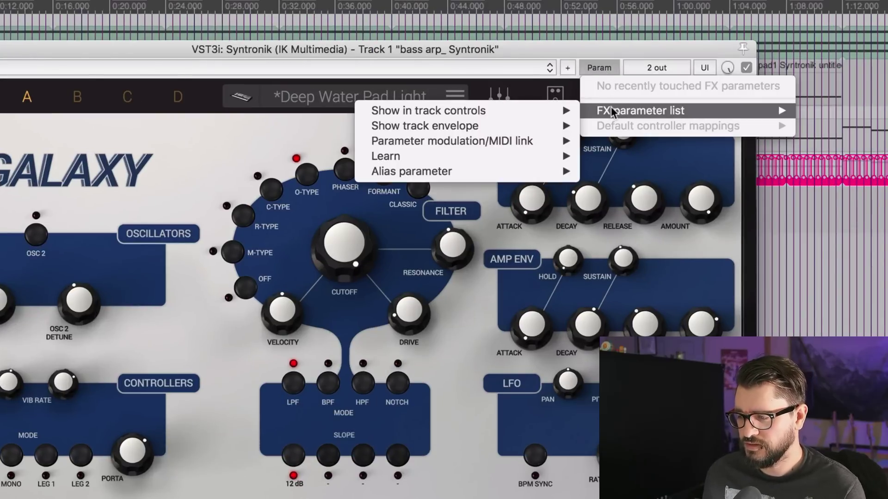
mouse_move(477, 156)
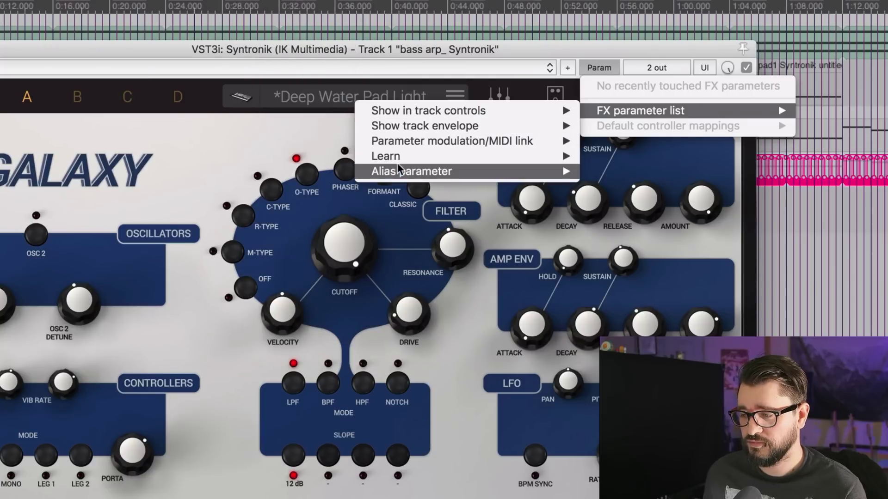
scroll(328, 154, down, 7)
scroll(329, 155, up, 7)
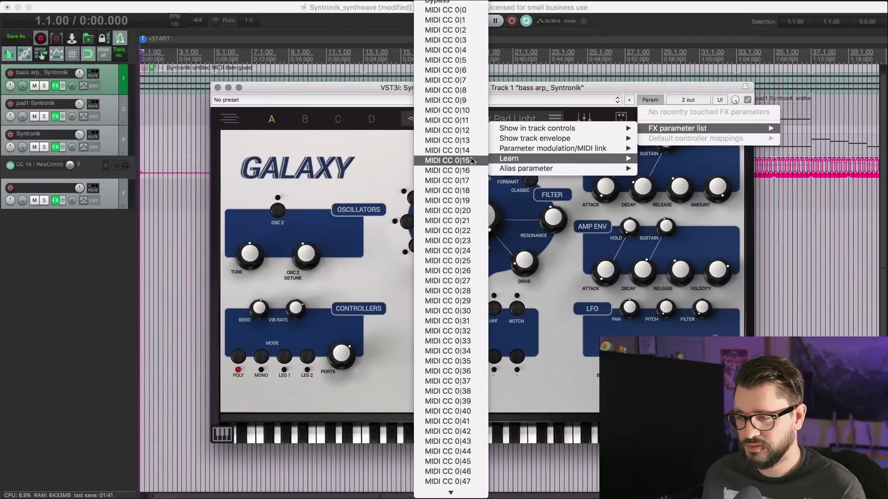
click(370, 153)
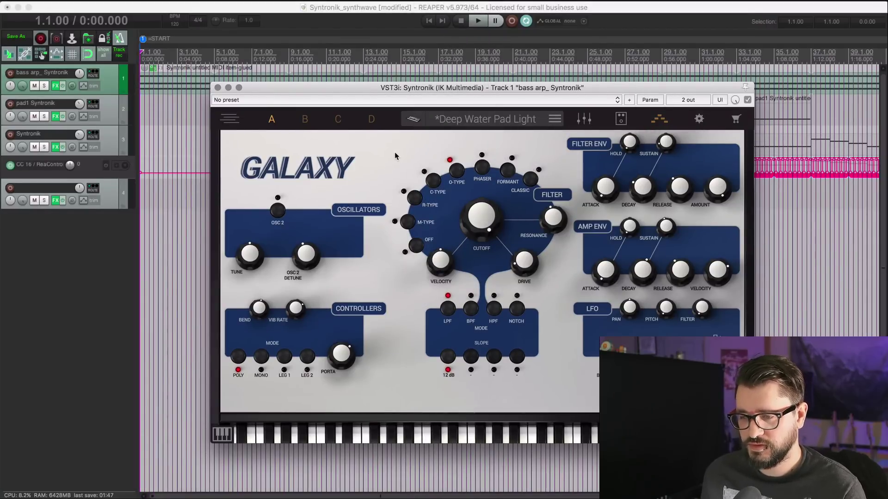
Show the MIDI track control panel for the bass arp track and arrange its window beside Syntronik.
click(107, 89)
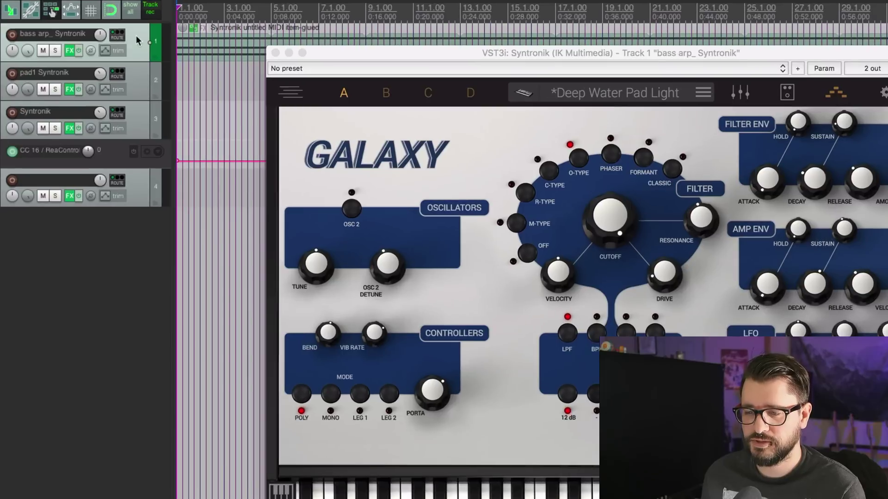
right_click(135, 35)
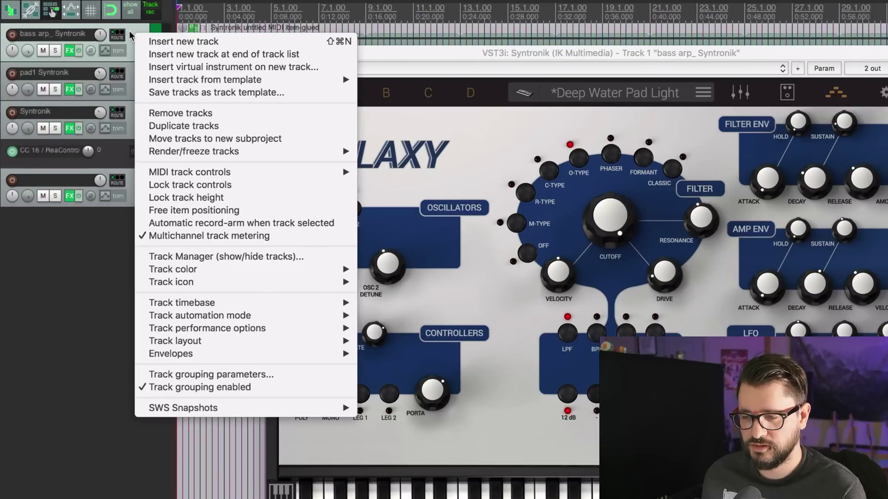
mouse_move(184, 169)
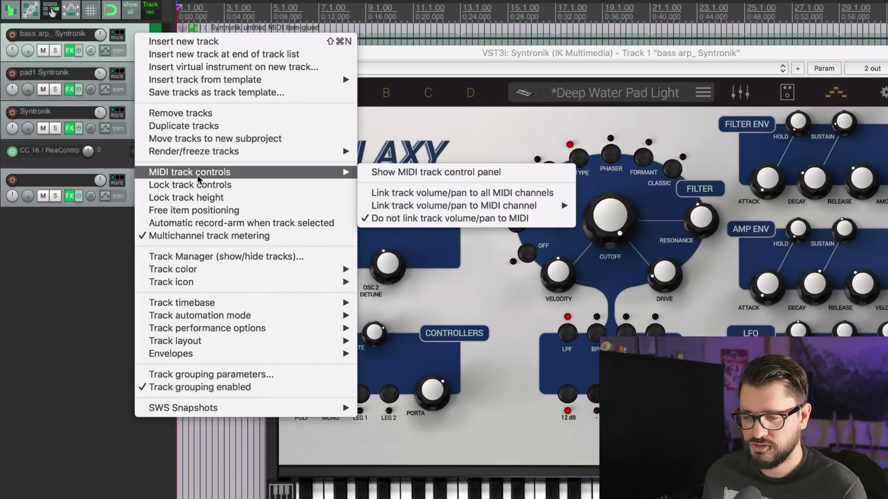
click(424, 174)
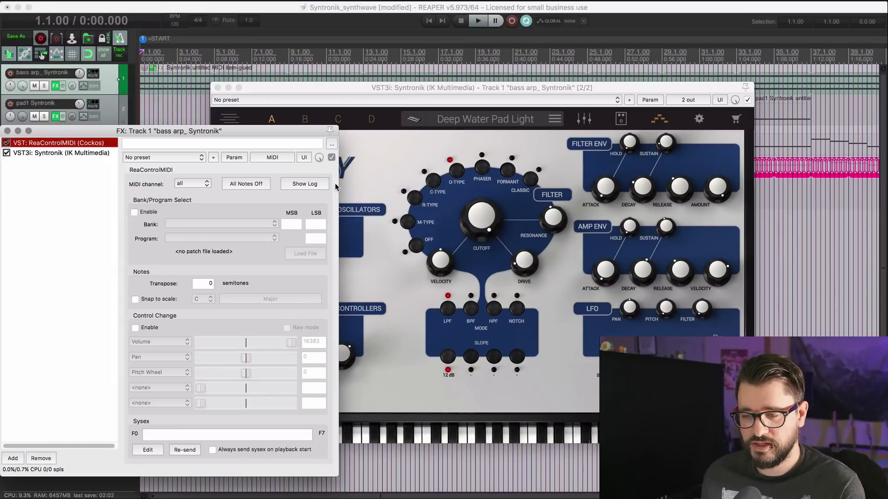
drag(184, 132, 187, 97)
click(415, 162)
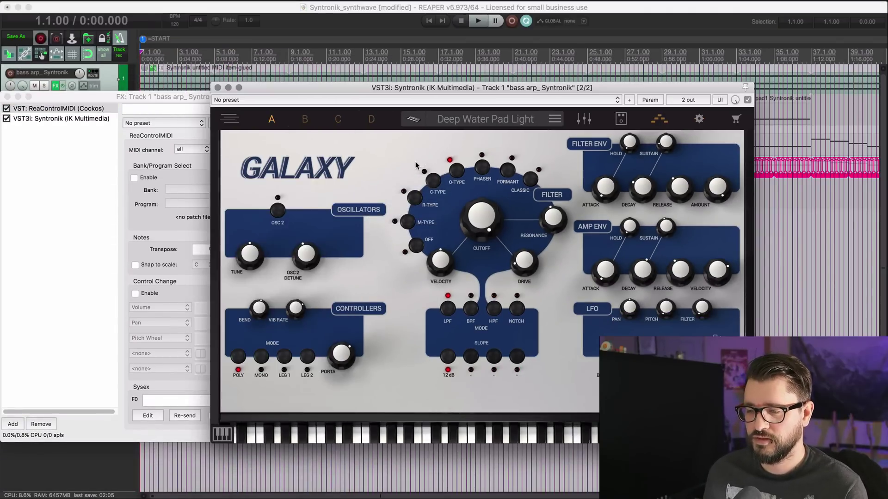
drag(377, 88, 454, 86)
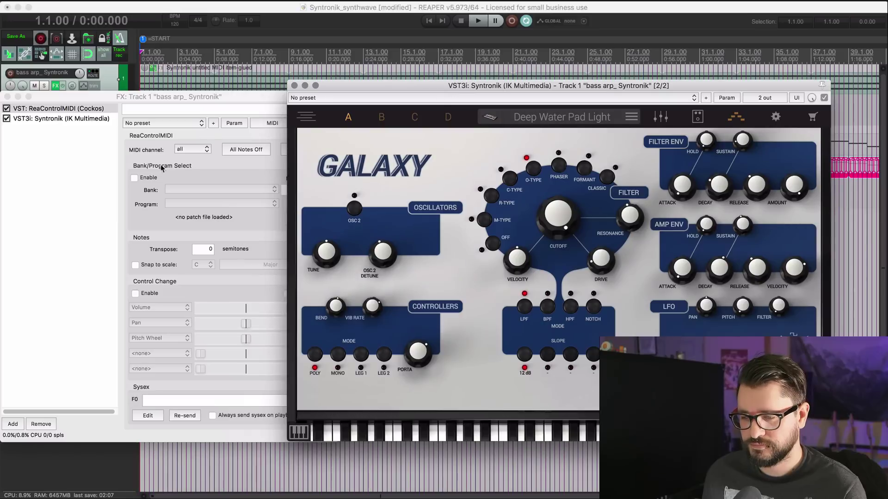
Enable Control Change with raw mode in ReaControlMIDI and assign the first slider to CC 16.
click(215, 165)
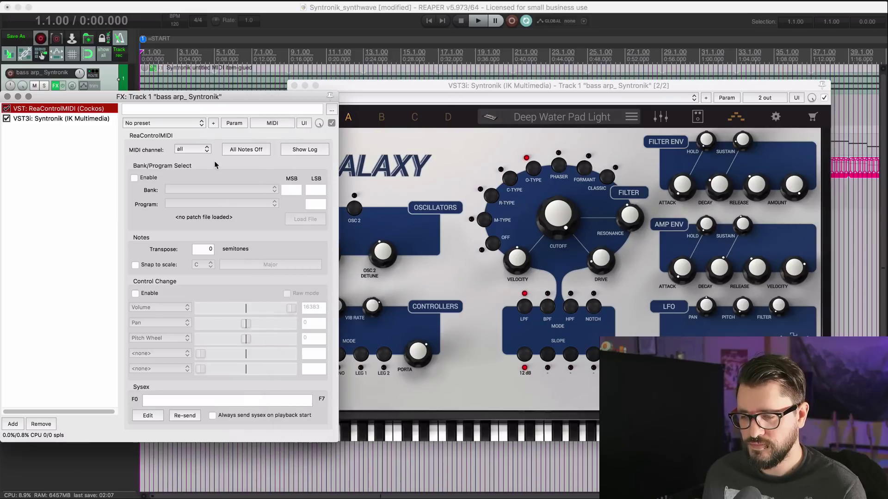
click(155, 297)
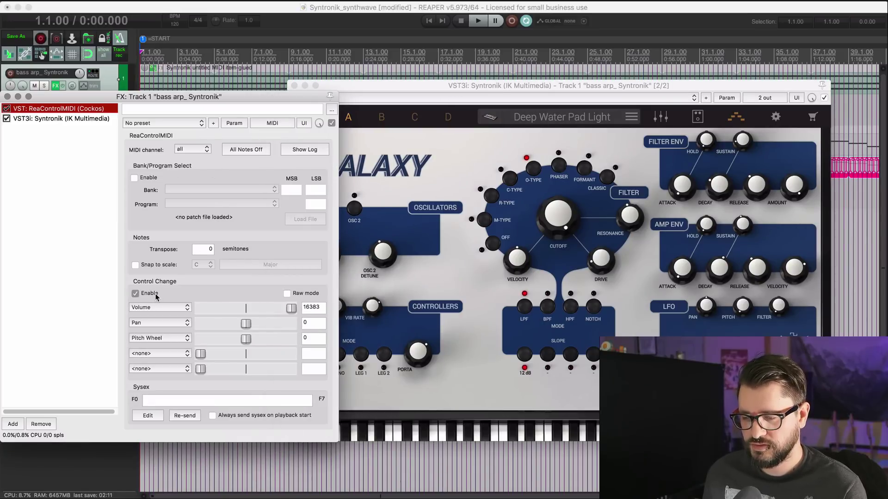
click(287, 294)
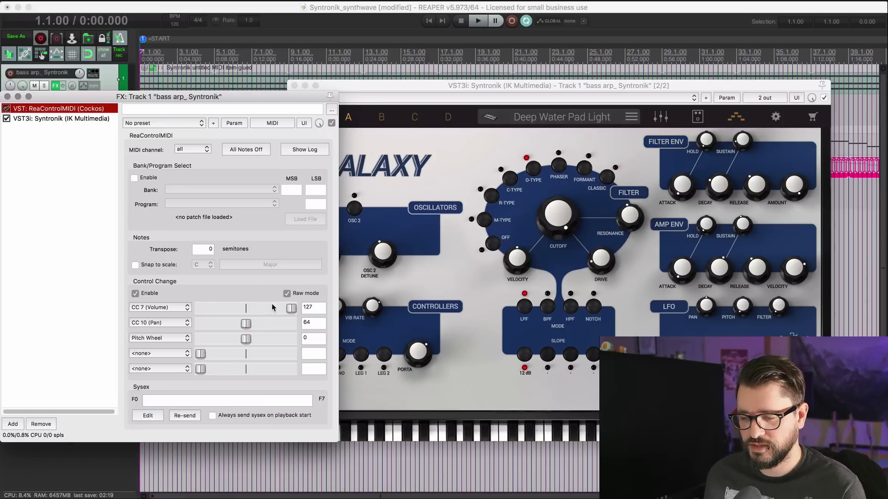
click(172, 307)
scroll(172, 307, down, 5)
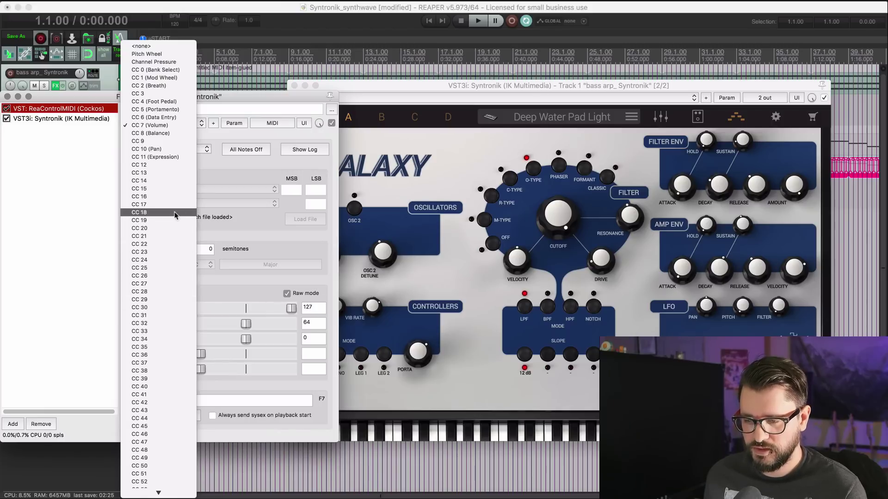
click(139, 197)
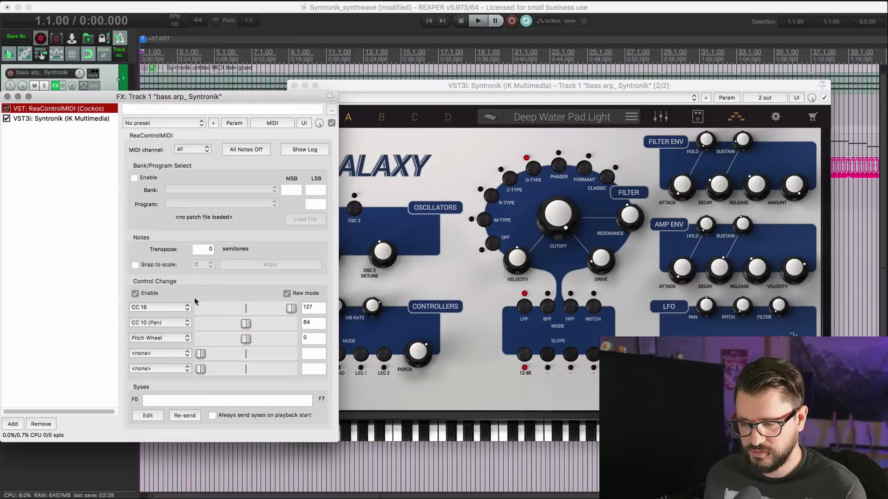
Switch raw mode off, check how the first slider's controller list is named, and switch raw mode back on.
click(287, 293)
click(172, 308)
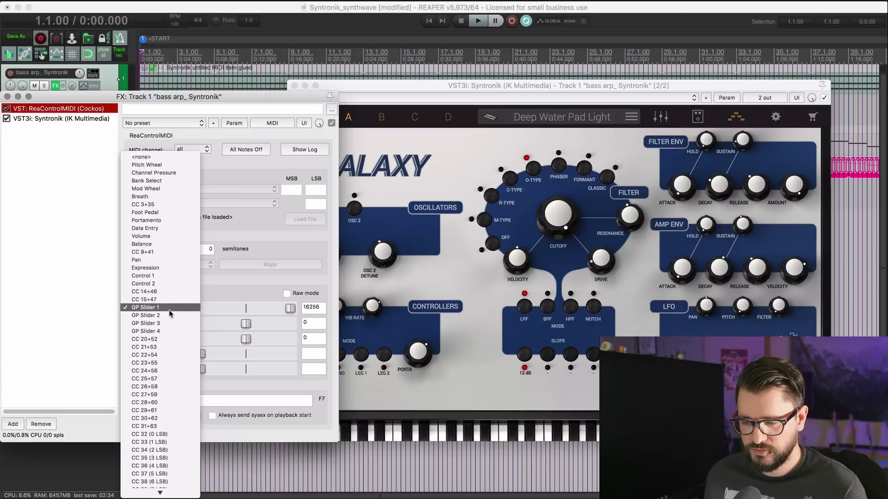
click(245, 293)
click(286, 293)
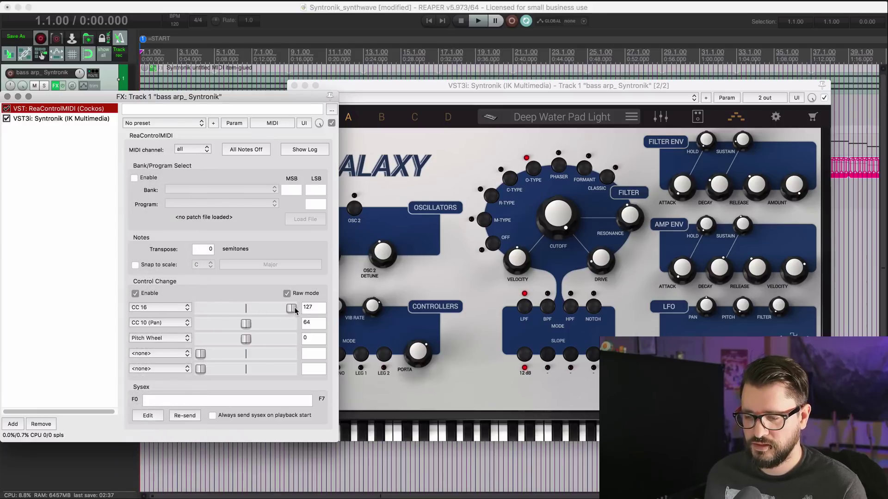
Link Syntronik's filter cutoff to CC 16 using MIDI Learn, moving the CC 16 slider to about 68.
mouse_move(295, 310)
mouse_down()
mouse_move(255, 309)
mouse_move(283, 310)
mouse_up()
mouse_move(556, 225)
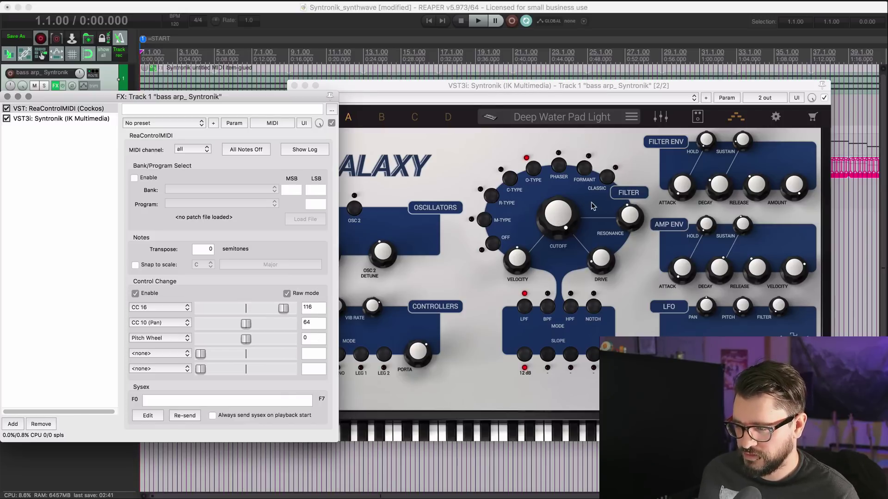
click(560, 215)
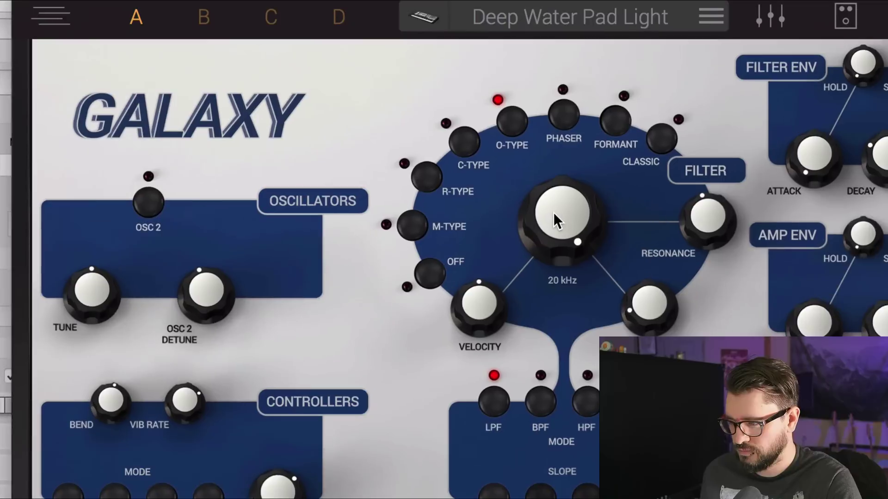
right_click(553, 212)
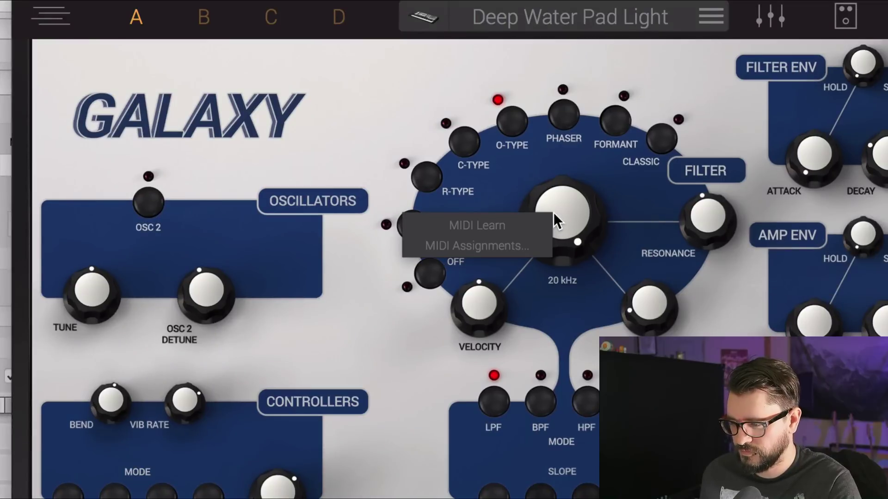
click(507, 225)
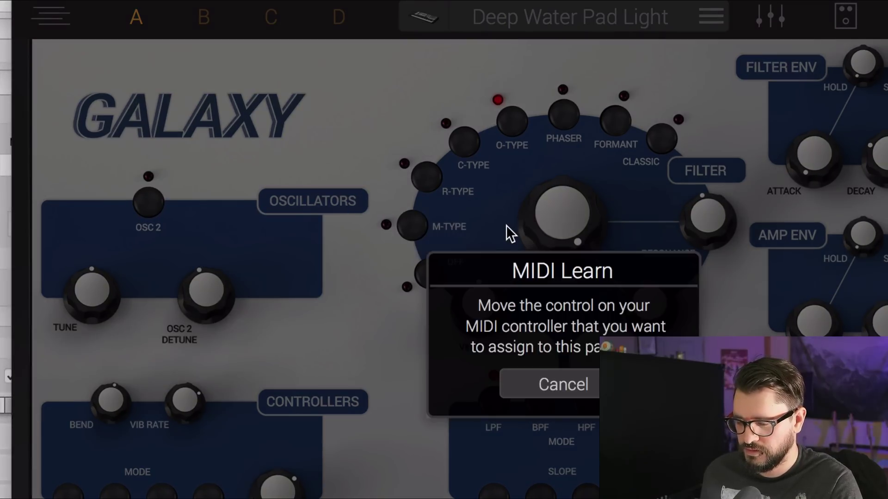
click(1, 243)
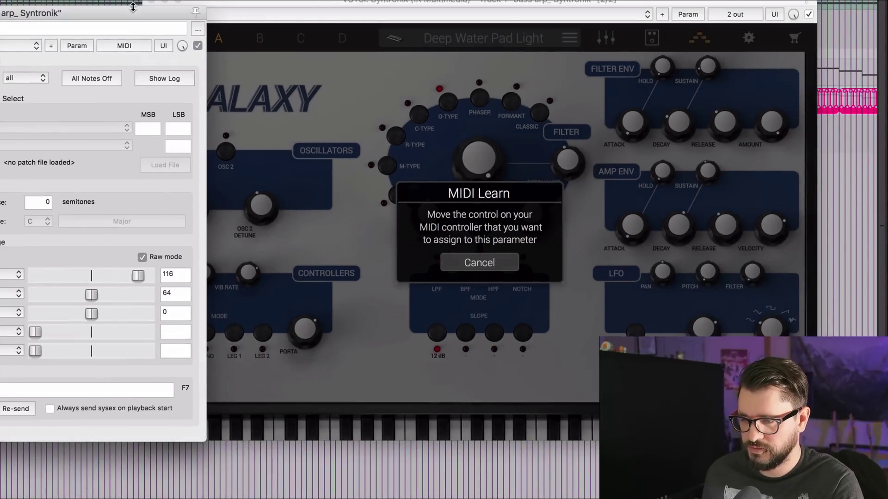
drag(133, 7, 301, 6)
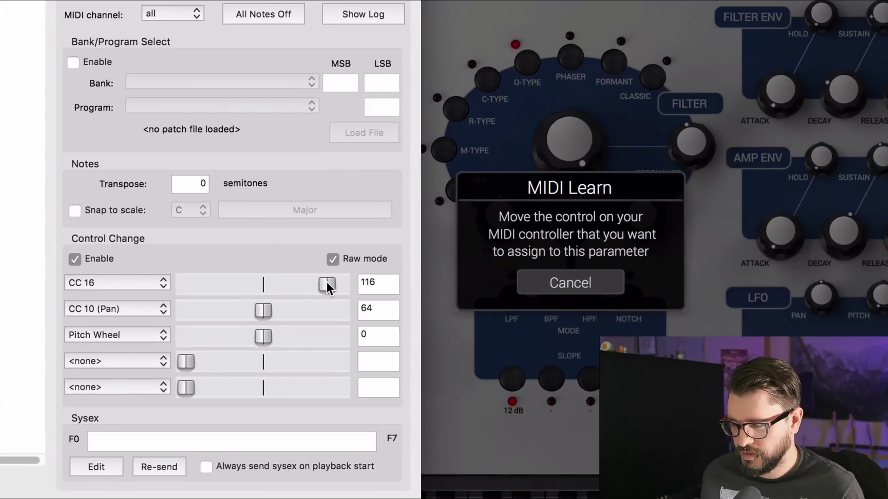
drag(301, 263, 266, 263)
drag(223, 287, 269, 283)
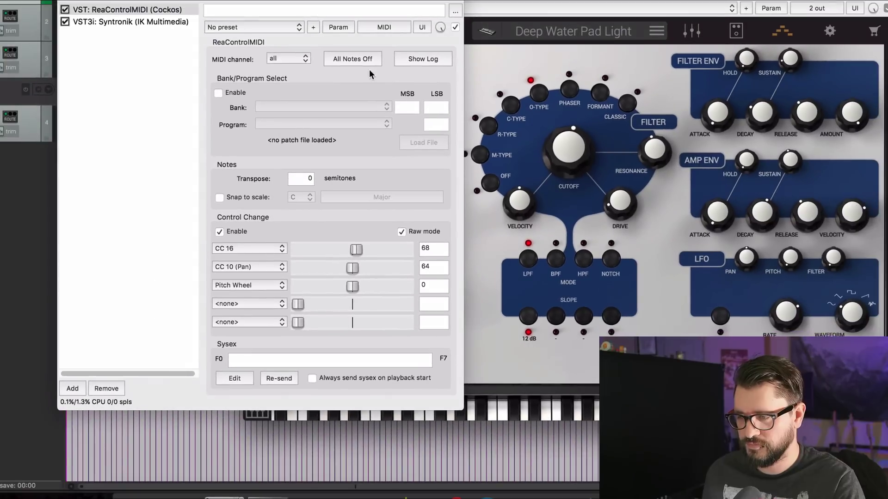
Move the CC 16 slider to about 101 and show the track envelope for that parameter.
click(344, 28)
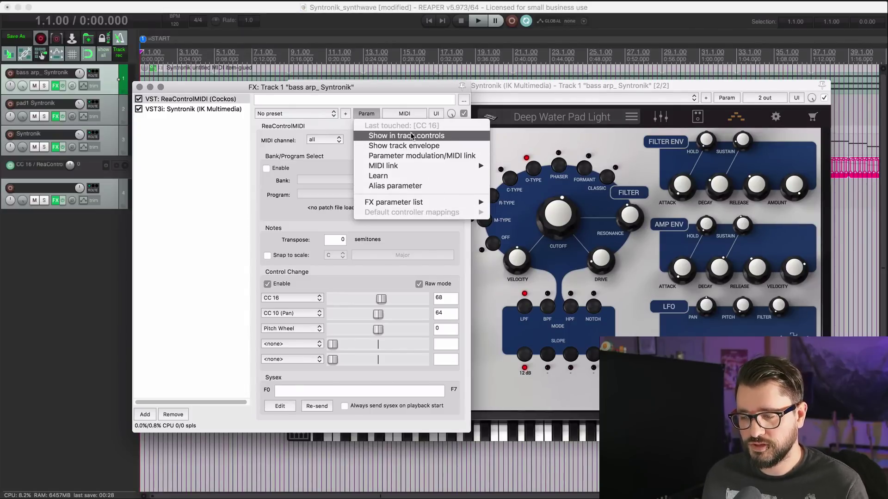
click(412, 136)
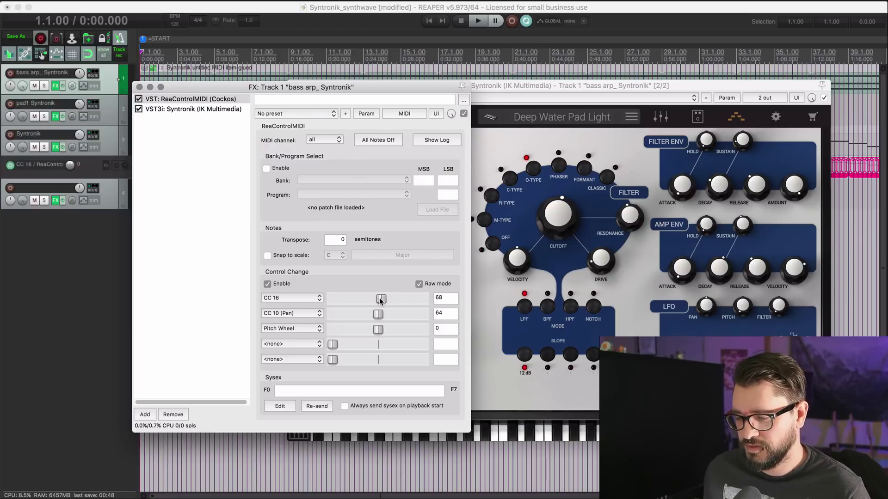
drag(381, 299, 405, 300)
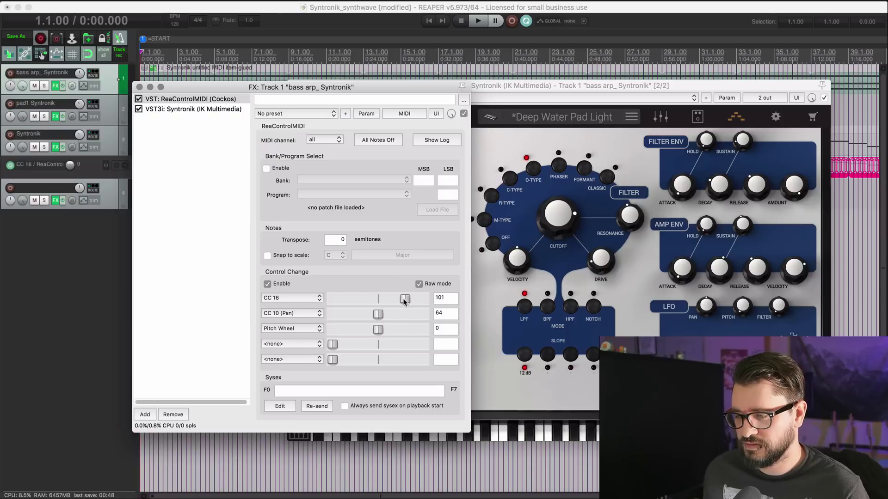
click(367, 114)
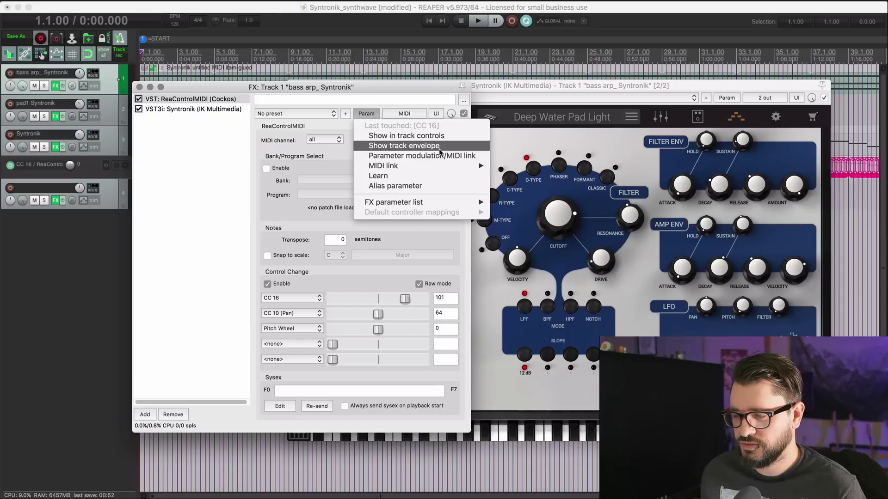
click(398, 144)
Uncover and enlarge the bass arp track's CC 16 envelope lane, and set its value to about 93.
drag(301, 87, 249, 250)
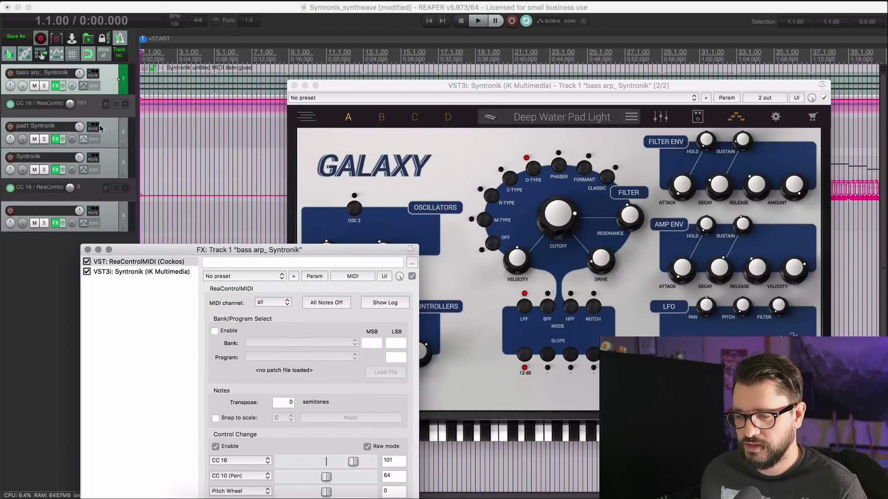
drag(102, 117, 97, 180)
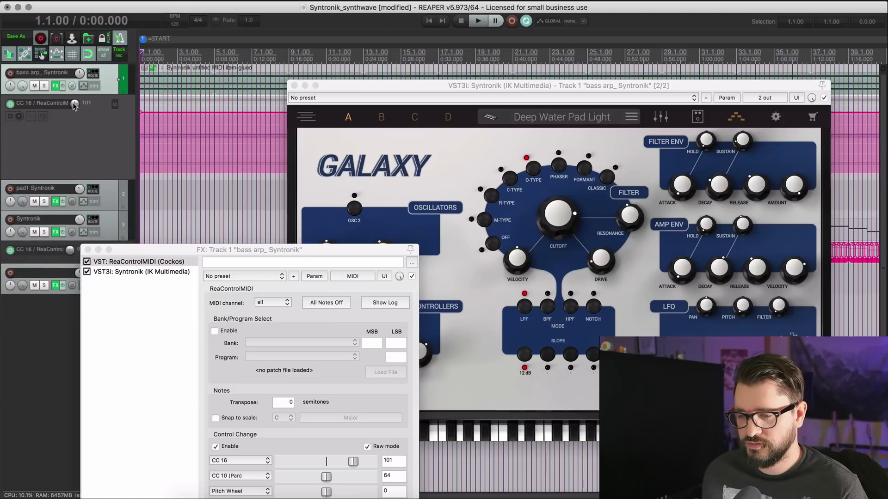
mouse_move(74, 106)
mouse_down()
mouse_move(74, 96)
mouse_move(74, 104)
mouse_up()
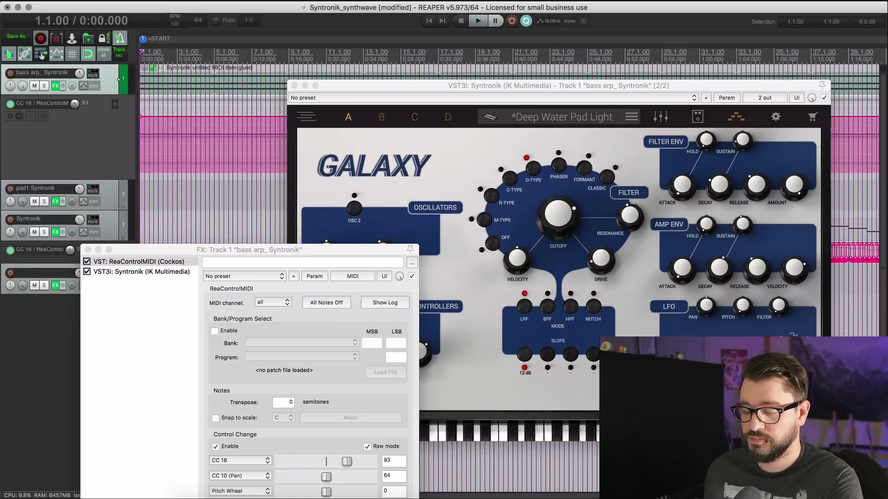
Uncover the bass arp track's CC 16 envelope, set its value to 100, and play the track from the start.
drag(508, 85, 467, 211)
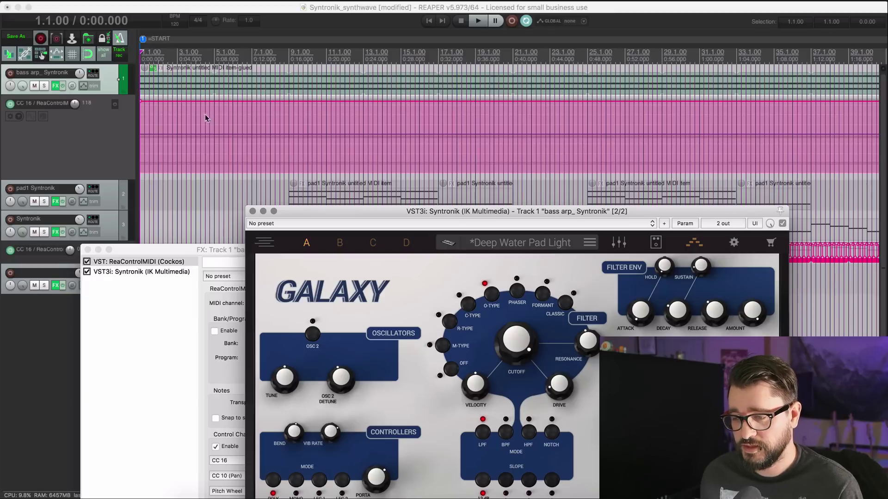
click(127, 103)
key(space)
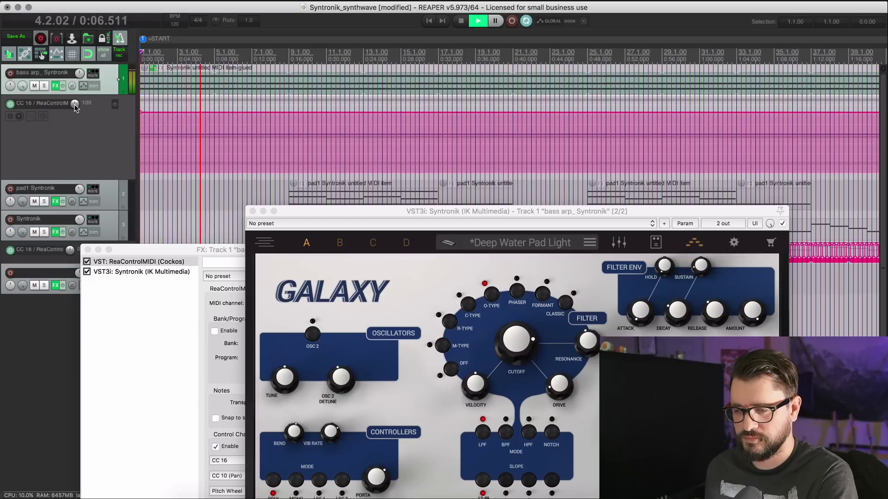
key(space)
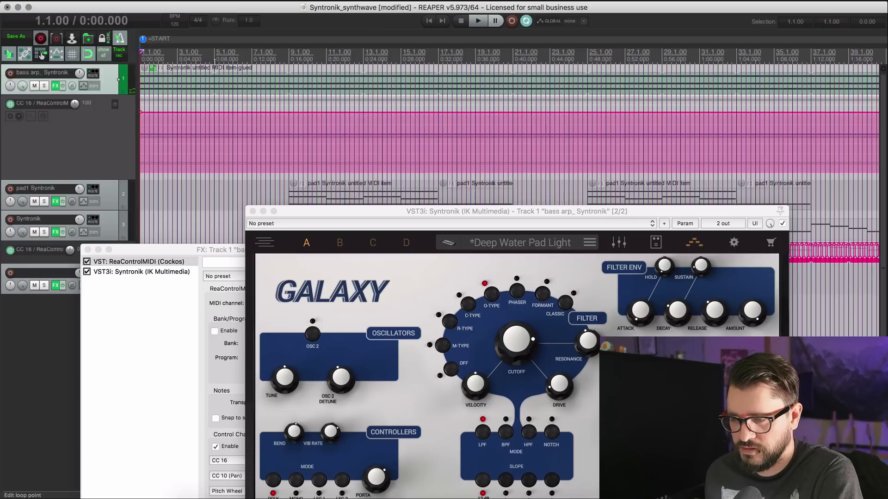
Add CC 16 envelope points at bars 5 and 9, lowering the bar 9 point to about 61.
click(219, 91)
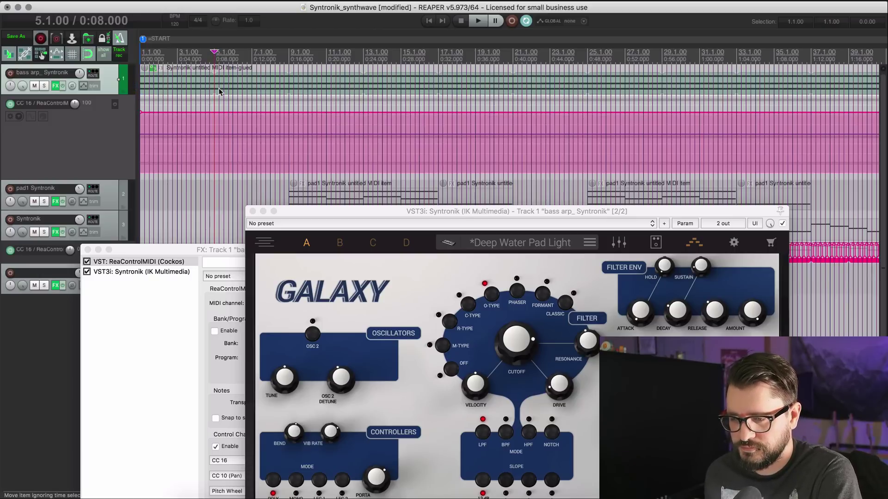
click(124, 121)
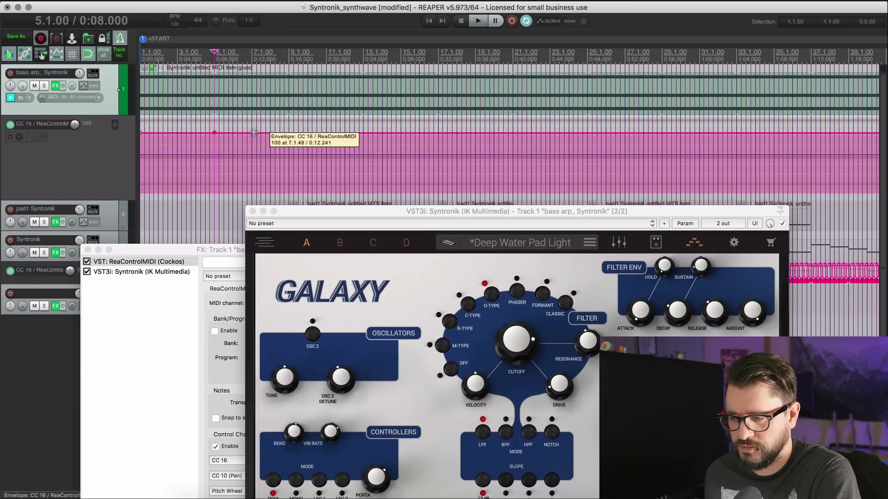
drag(290, 133, 289, 168)
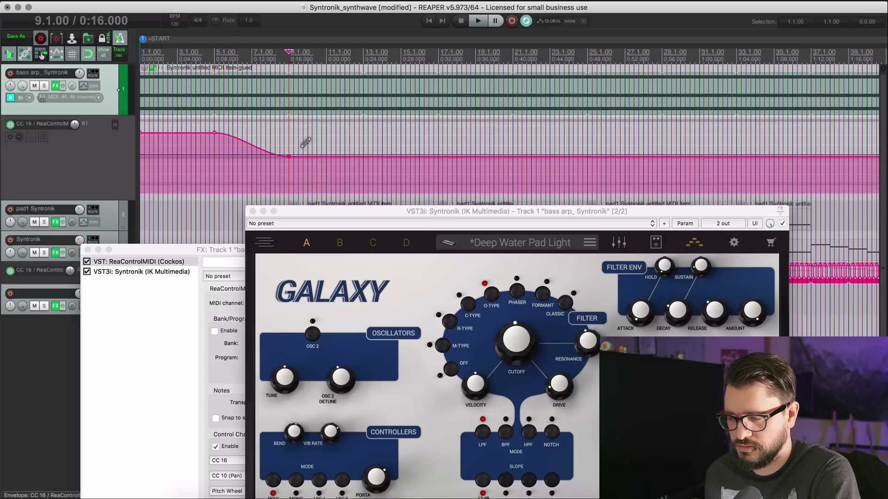
Play the project from the start and watch Syntronik's cutoff knob, keeping the plug-in window clear of the envelope lane.
key(space)
key(space)
click(210, 139)
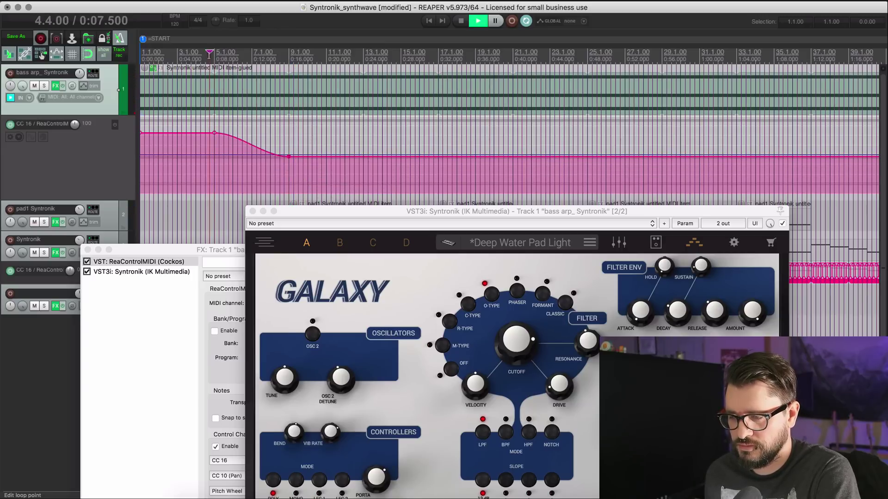
click(160, 54)
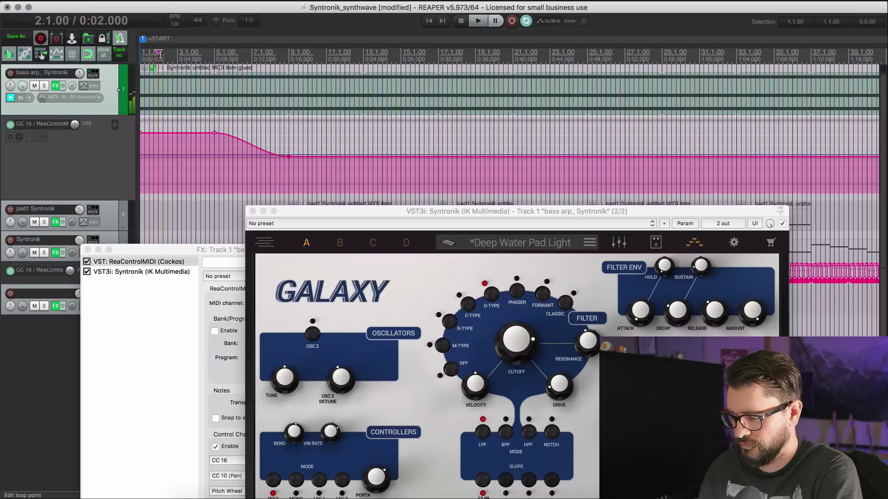
key(Home)
key(space)
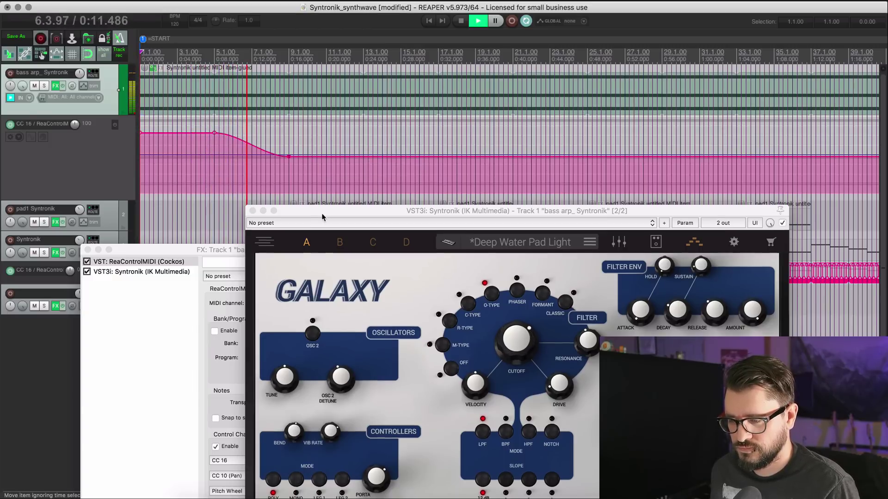
drag(322, 212, 384, 157)
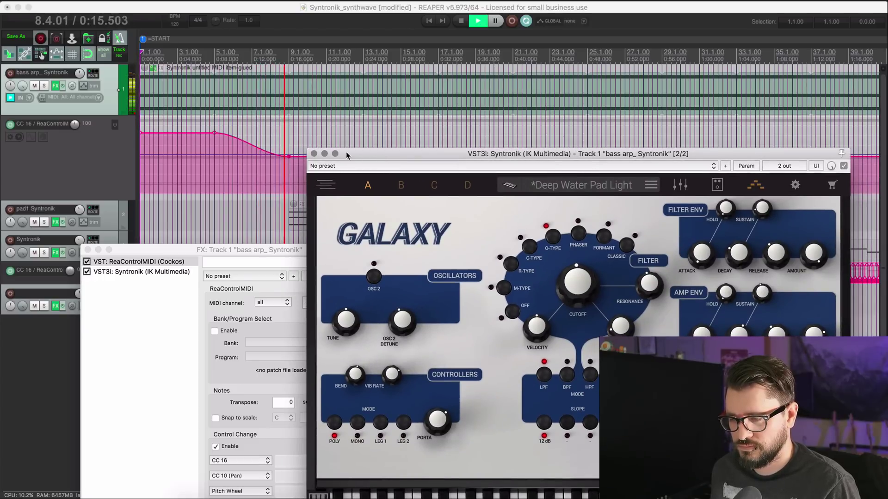
drag(382, 162, 366, 264)
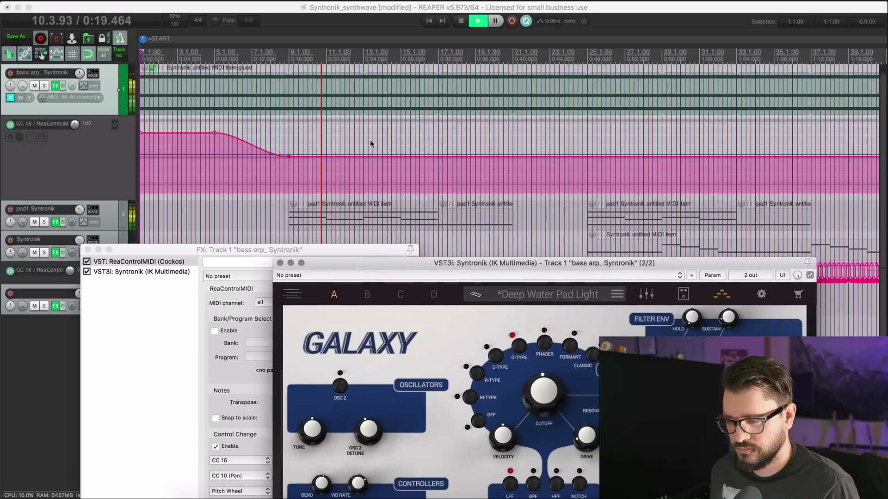
Add CC 16 envelope points near bars 13, 17 and 21 at about 85, 65 and 86 during playback, and stop playback.
drag(363, 157, 365, 136)
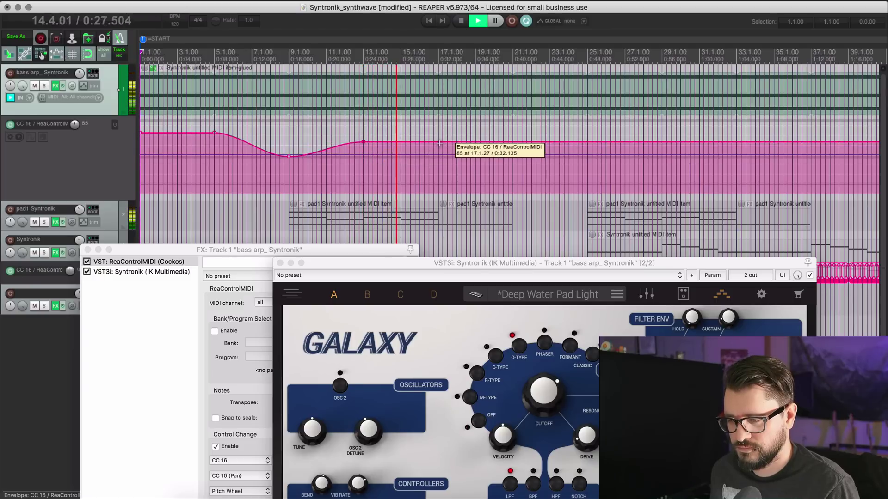
drag(439, 143, 439, 160)
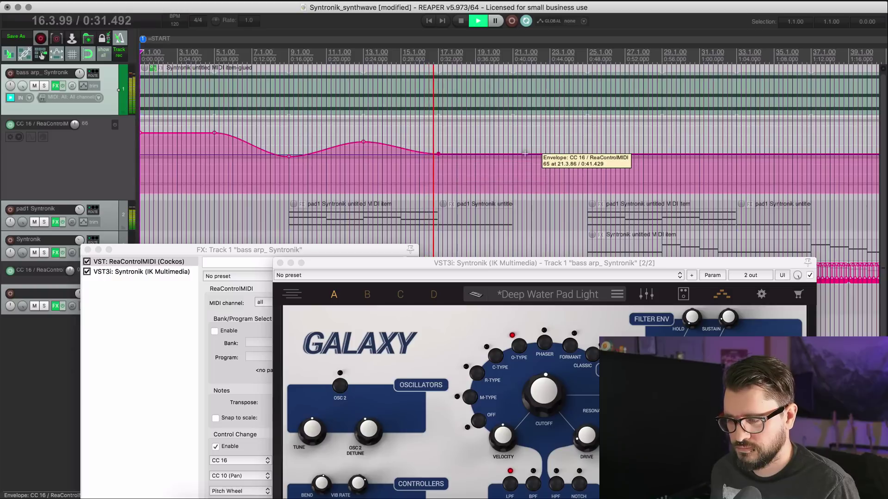
drag(515, 154, 515, 138)
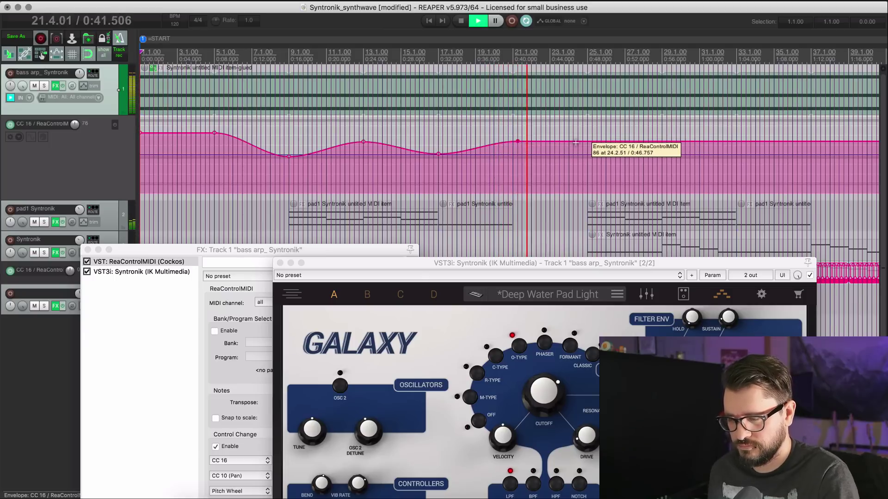
key(space)
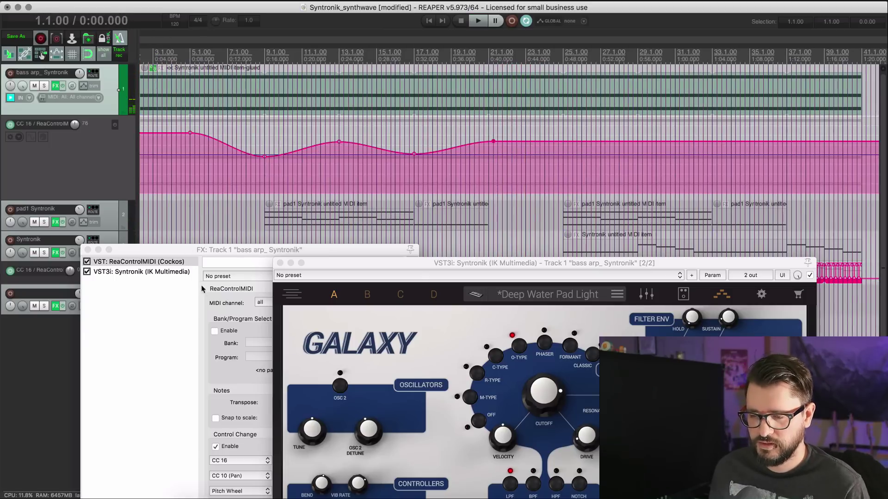
Close the Syntronik window, review ReaControlMIDI's place above Syntronik in the bass arp track's FX chain, and close the chain window.
click(280, 262)
drag(134, 252, 196, 206)
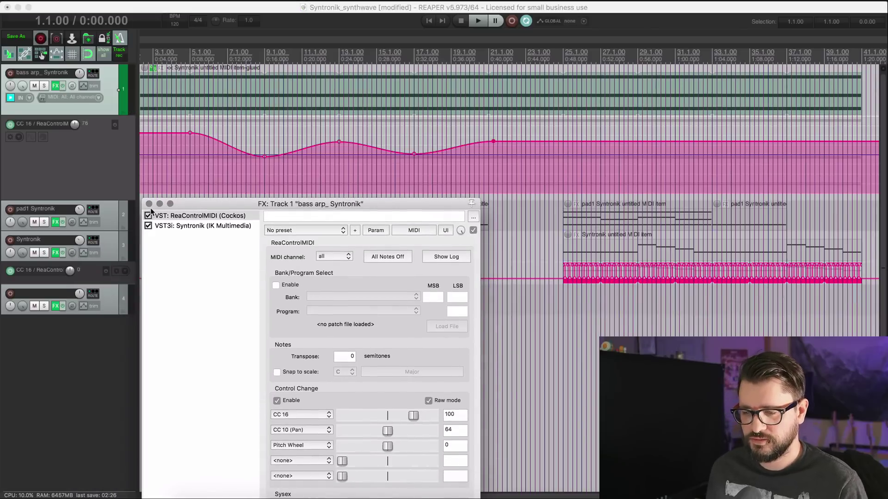
drag(317, 207, 303, 103)
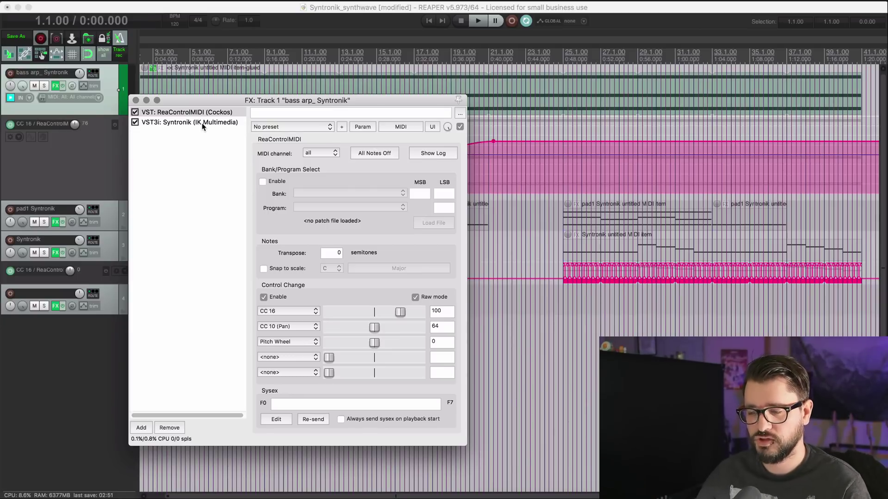
click(206, 157)
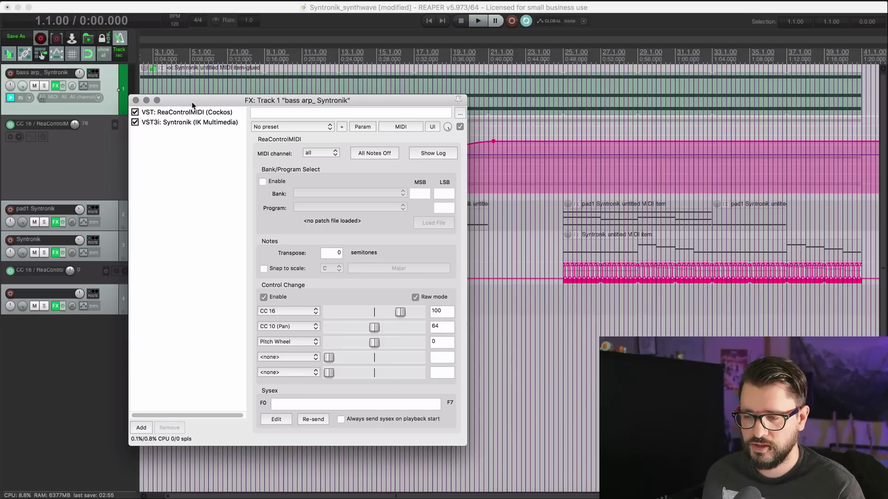
drag(192, 105, 242, 184)
click(85, 165)
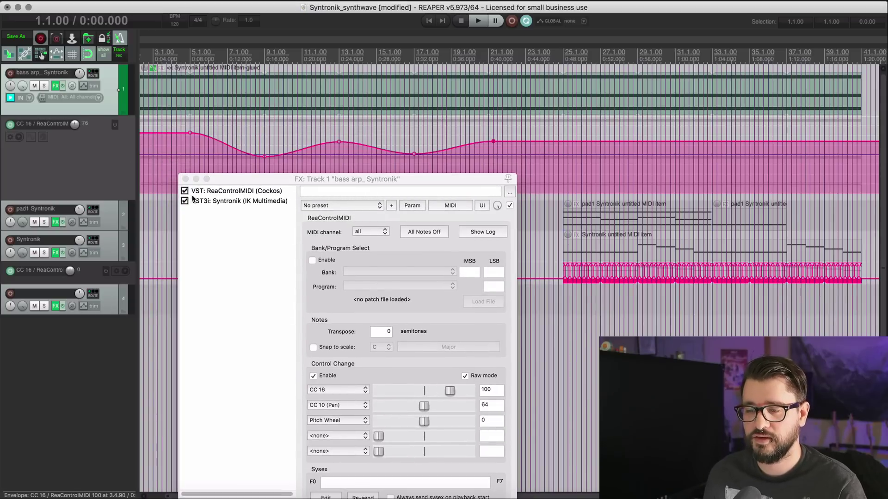
click(185, 179)
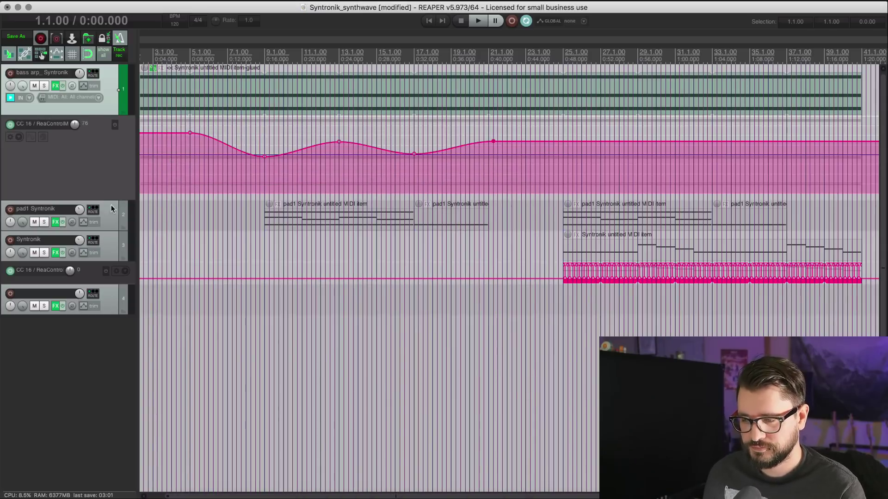
Open Helix Native on track 4 and check its last touched parameter while moving the amp's Drive to 4.1 and back to 4.0.
right_click(56, 307)
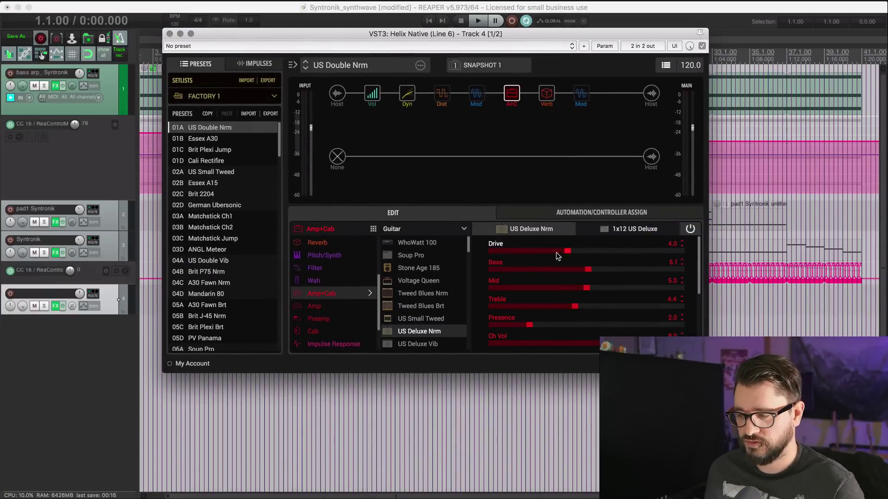
click(605, 47)
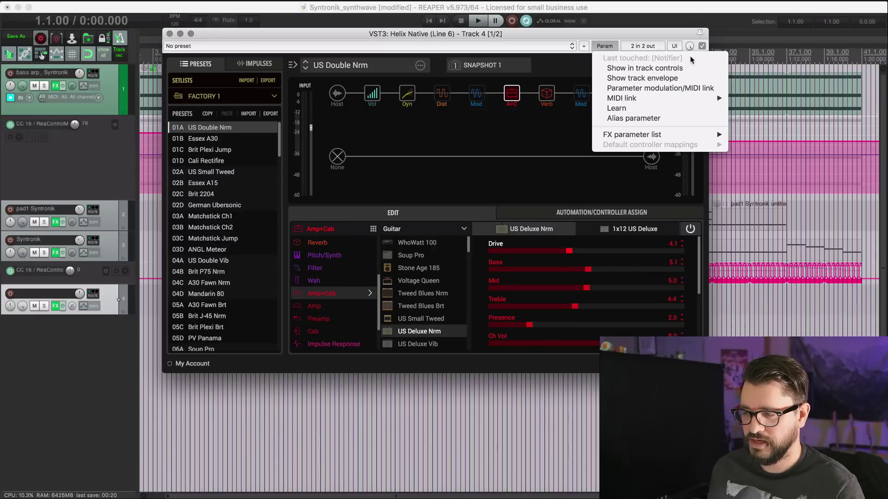
click(546, 157)
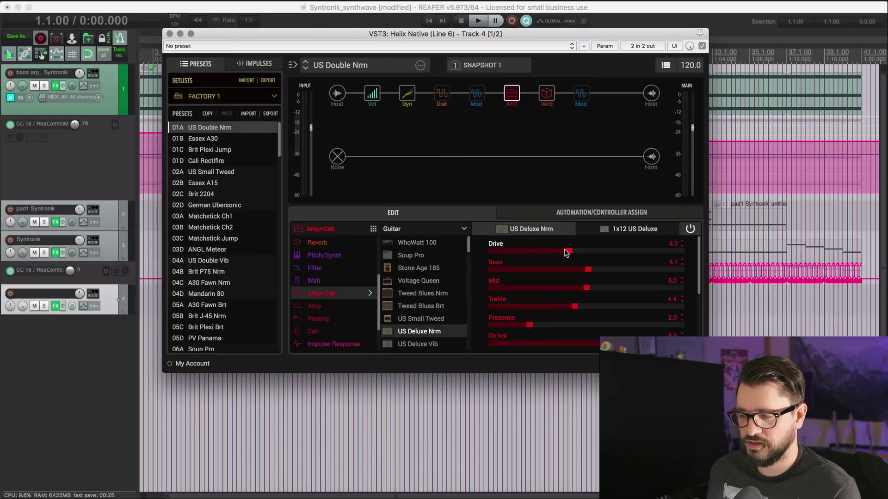
drag(560, 253, 567, 252)
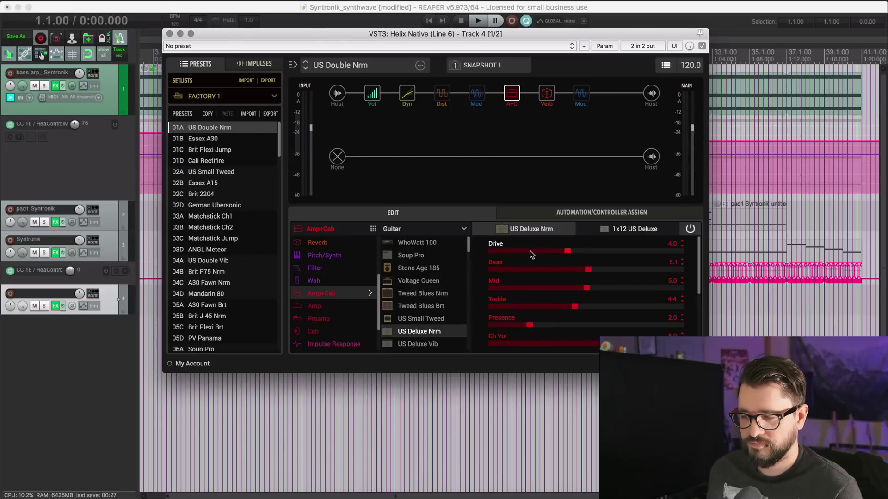
click(608, 48)
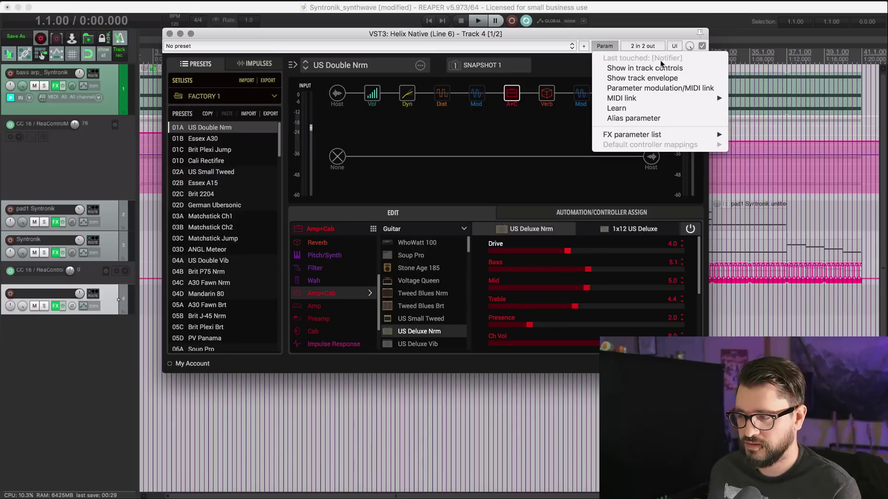
click(556, 182)
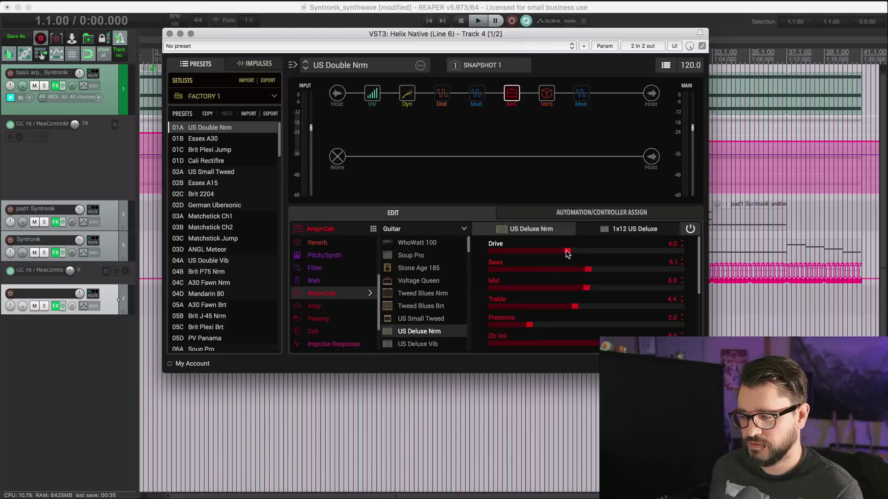
Assign the US Deluxe Nrm amp's Drive to automation Knob 1 in Helix Native.
right_click(568, 254)
mouse_move(569, 256)
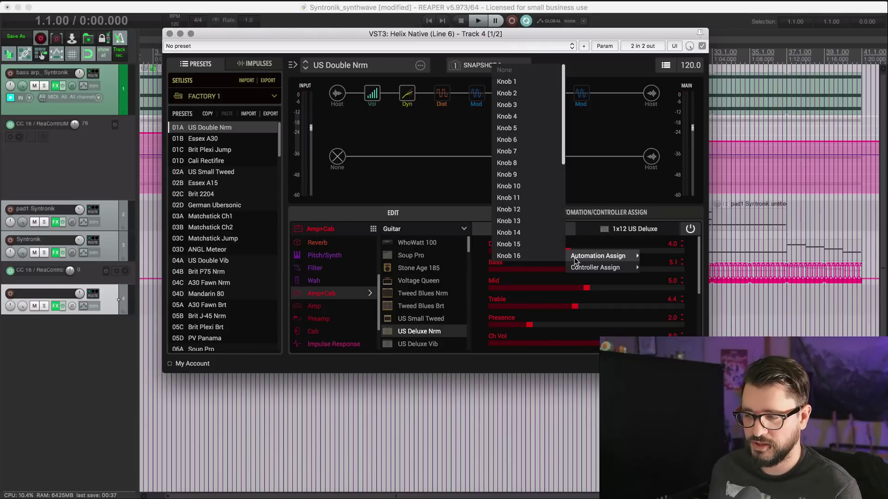
click(519, 84)
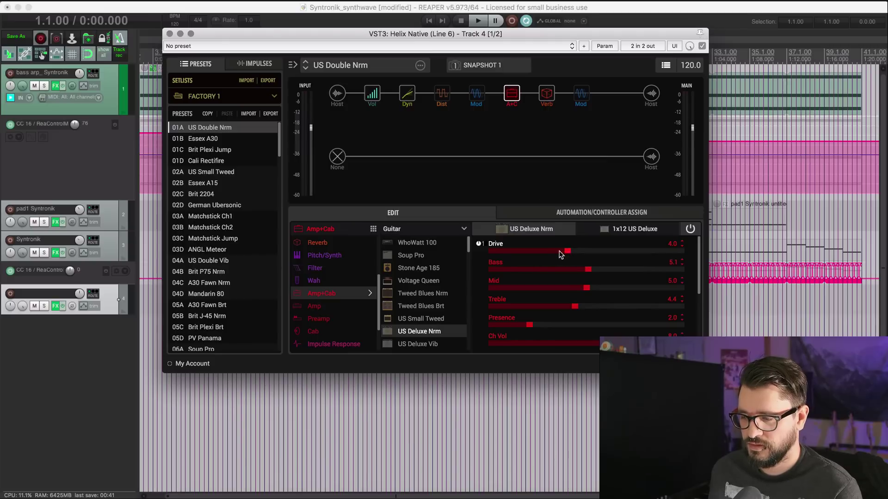
Examine the Drive parameter's automation assignment and check the last touched parameter for Helix Native.
click(479, 245)
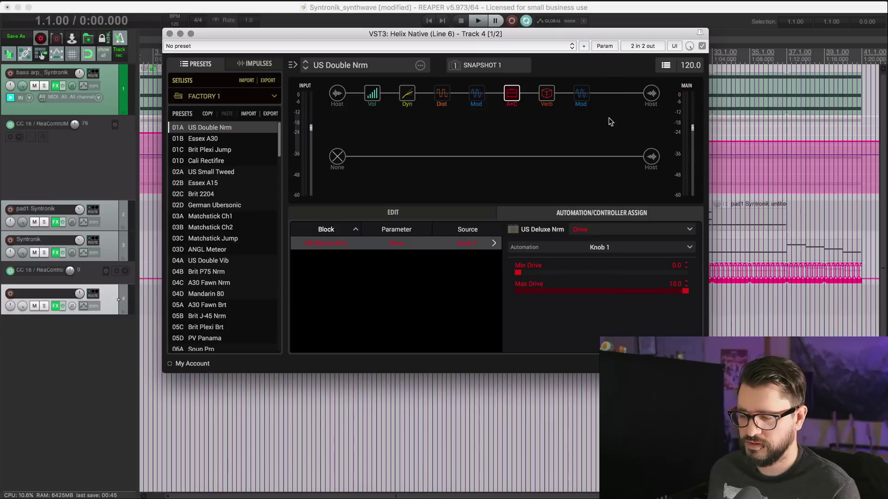
click(604, 46)
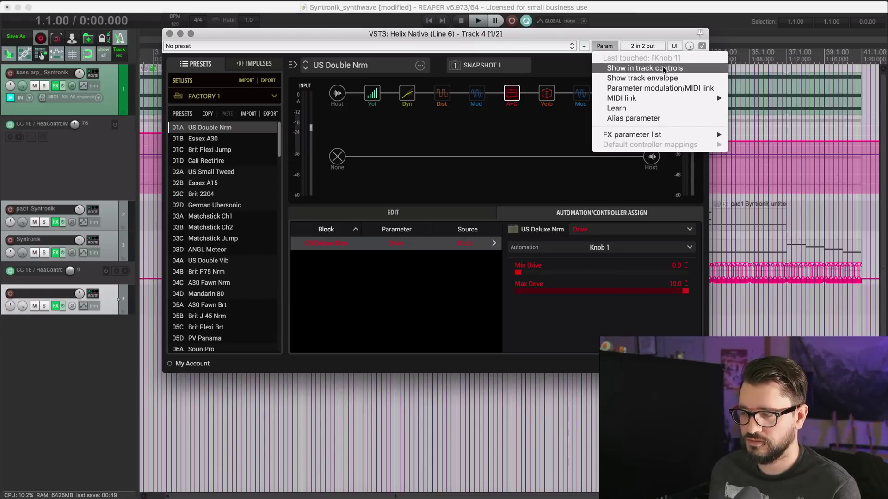
click(481, 136)
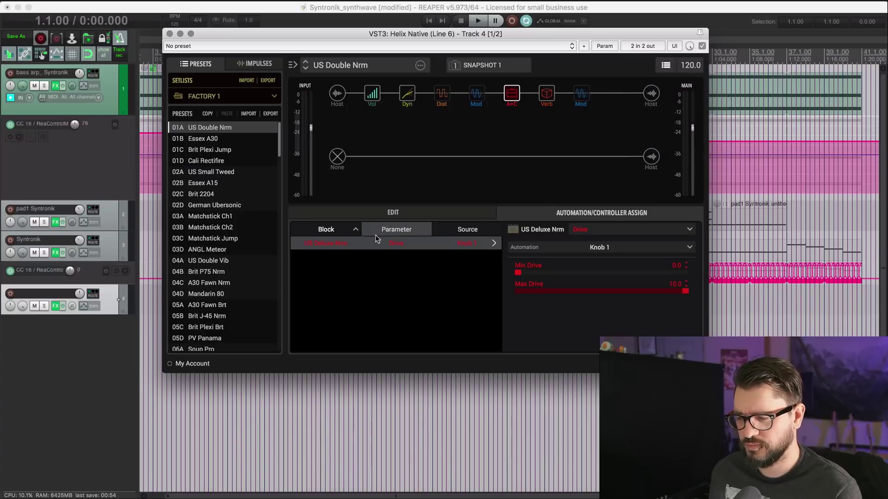
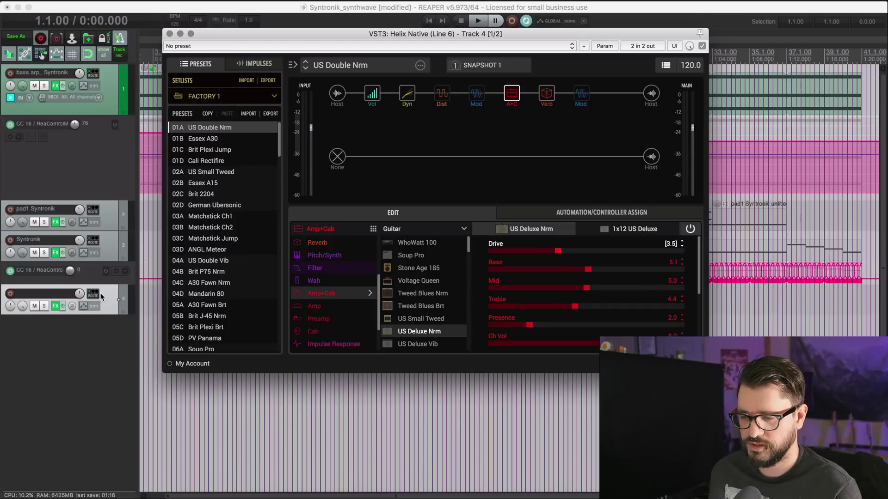
Add ReaControlMIDI to track 4 through its MIDI track controls, and enable its control change section with raw mode.
right_click(111, 298)
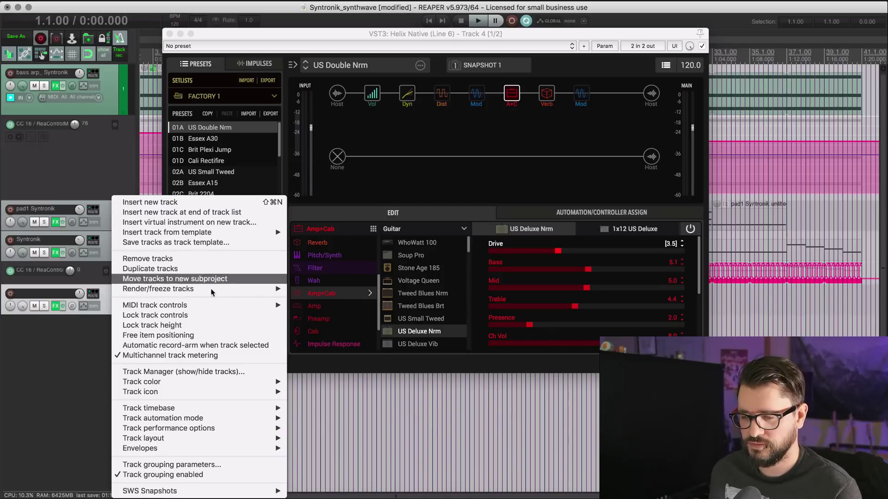
mouse_move(214, 303)
click(351, 305)
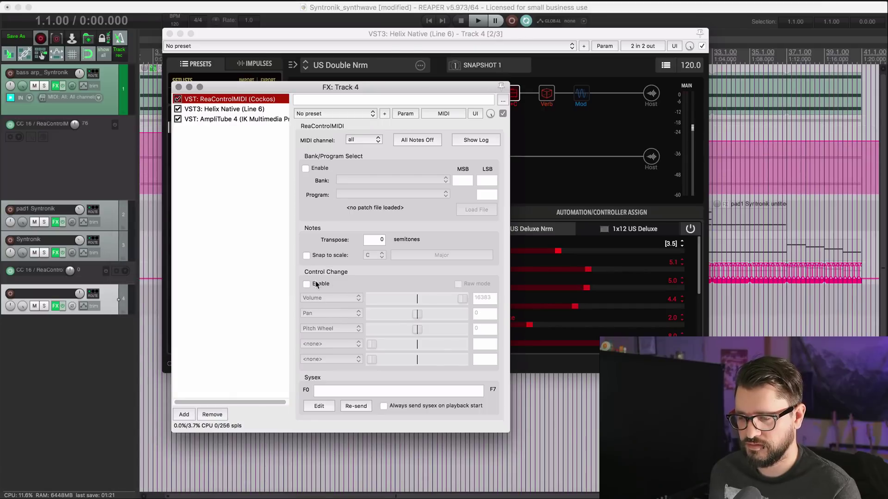
click(317, 285)
click(458, 284)
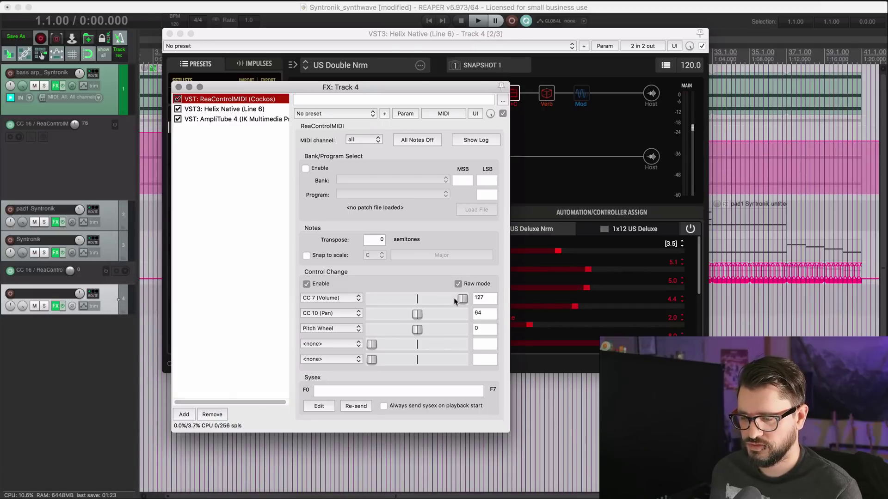
Set the first control change slot of ReaControlMIDI on track 4 to CC 16 and lower its value to 92.
click(335, 298)
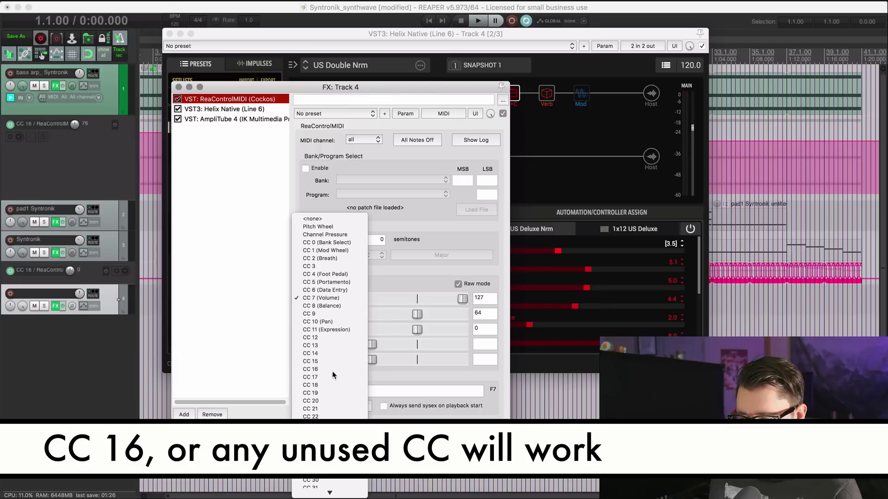
click(333, 370)
drag(460, 299, 417, 301)
Set the US Deluxe Nrm amp's Drive controller in Helix Native to MIDI CC, using CC16.
click(627, 248)
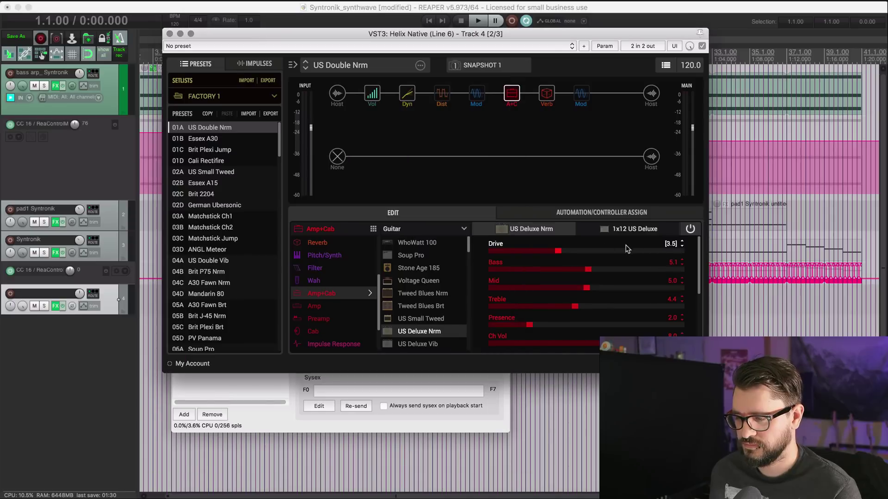
click(610, 219)
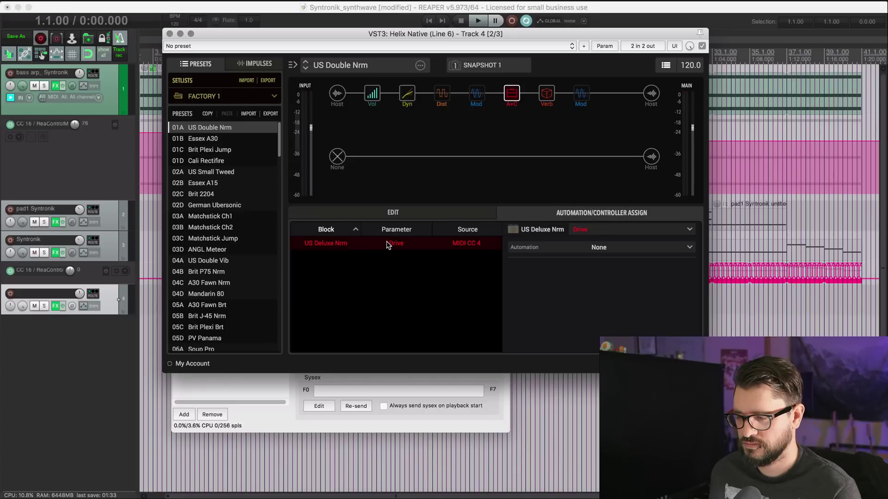
click(473, 246)
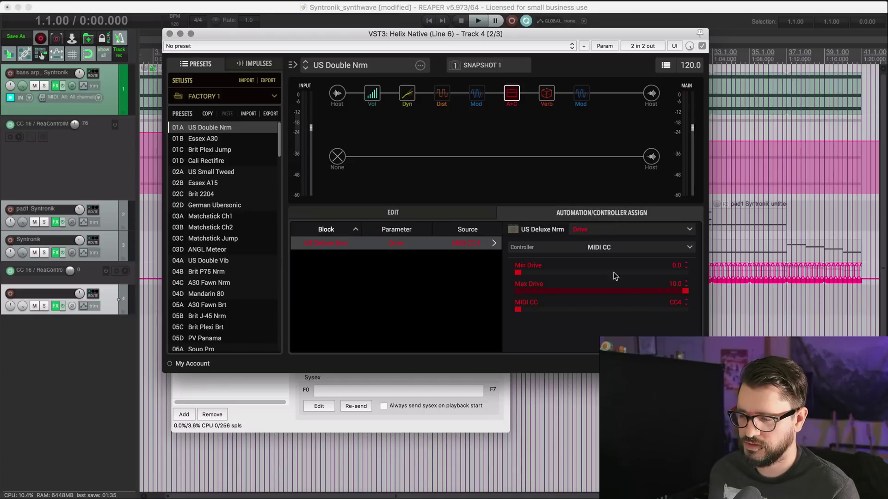
click(593, 252)
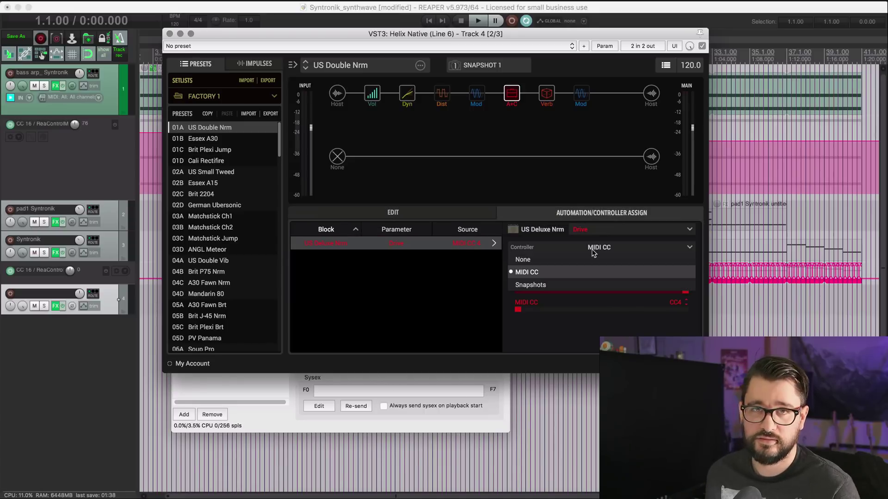
click(592, 272)
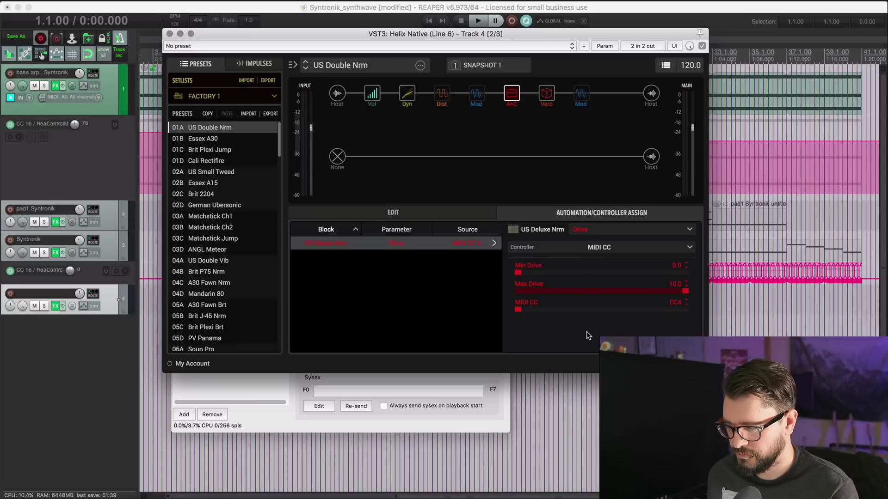
drag(519, 313, 539, 315)
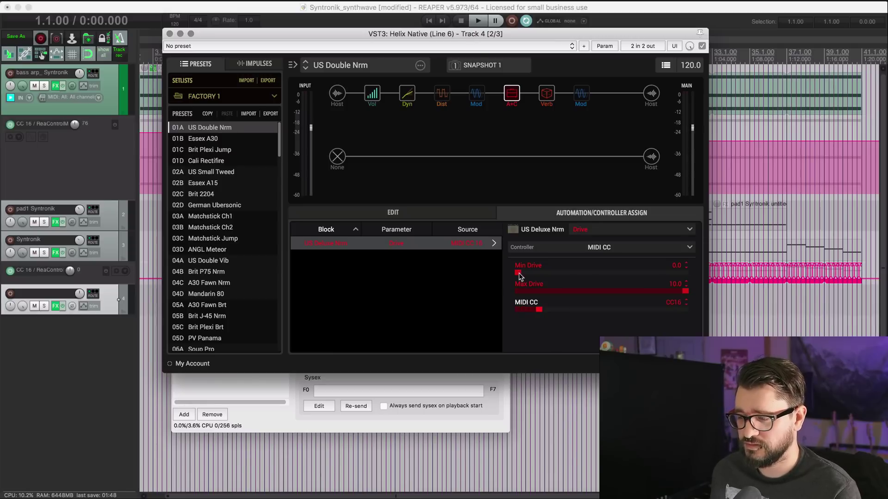
Arrange Helix Native and ReaControlMIDI side by side, then move CC 16 to 55 while watching the amp's Drive in the edit view.
drag(436, 36, 590, 74)
drag(279, 87, 164, 47)
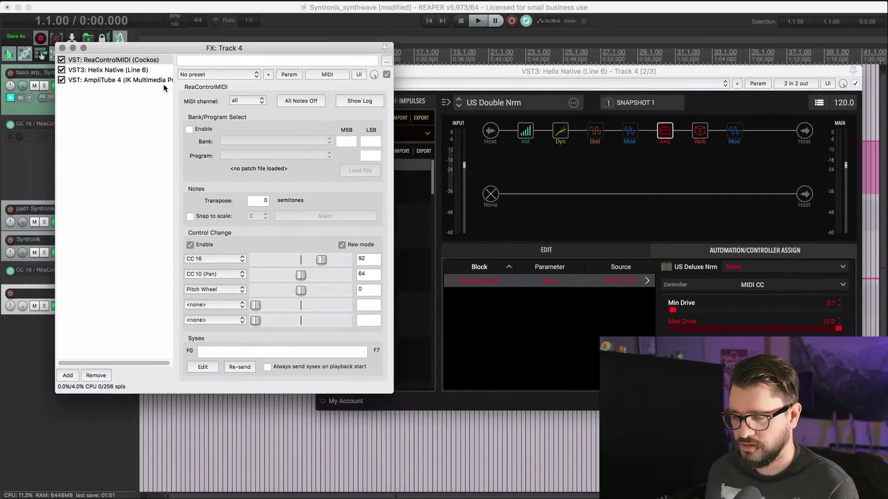
drag(322, 259, 226, 258)
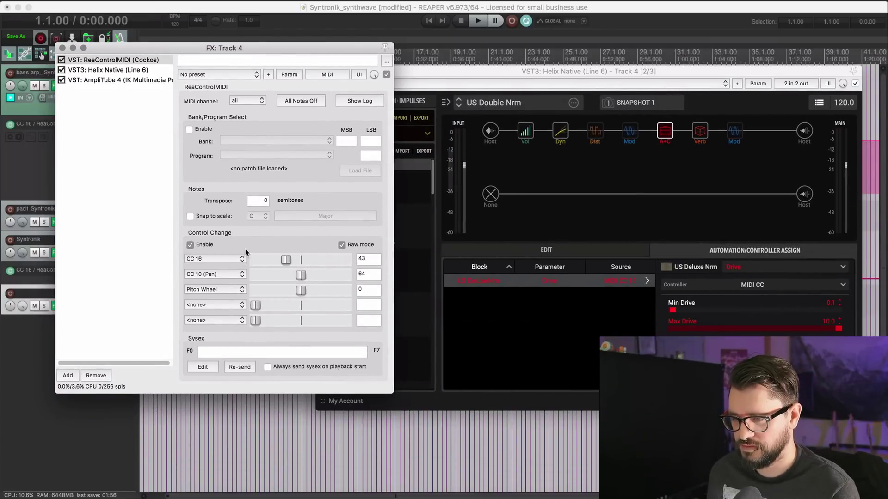
click(593, 243)
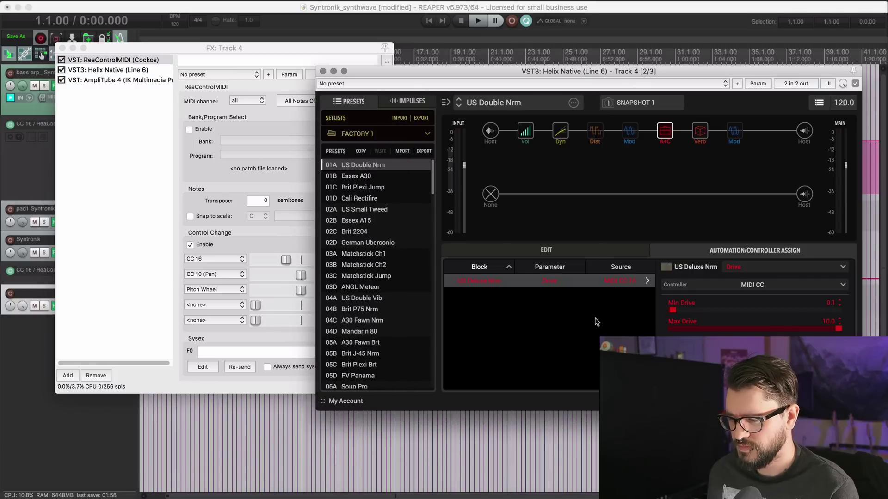
click(597, 251)
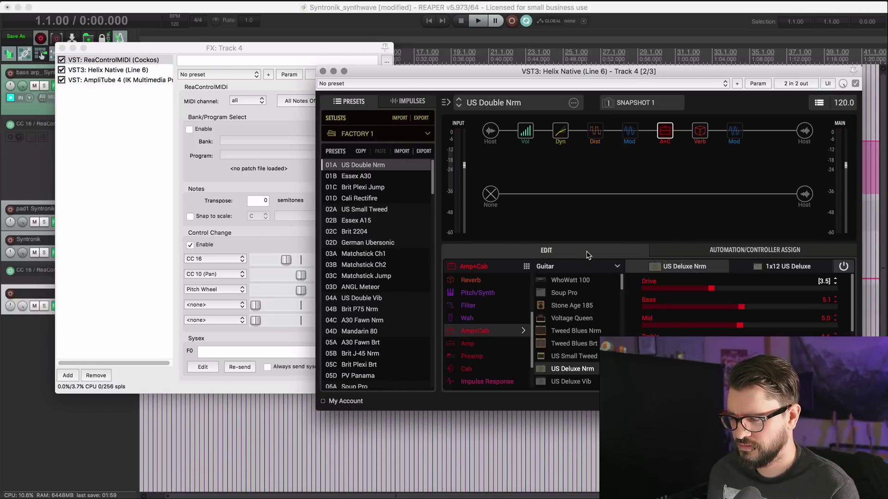
drag(272, 259, 295, 263)
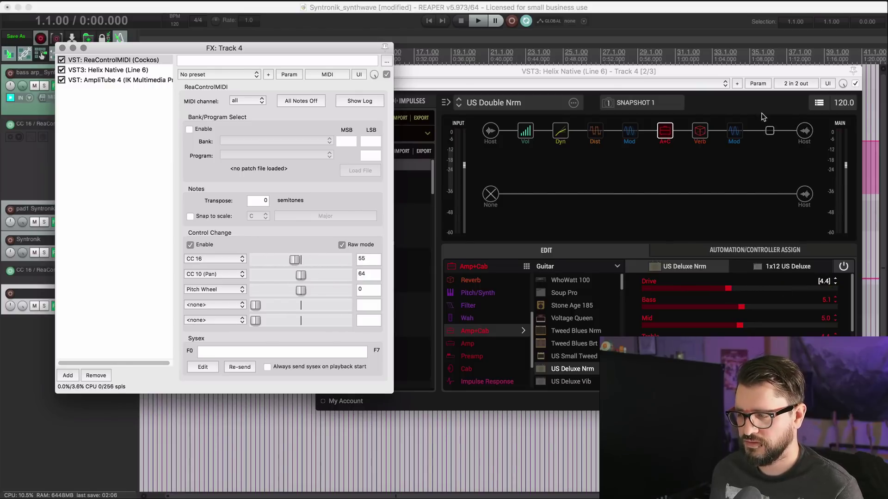
Check which parameter Helix Native reports as last touched.
click(762, 95)
click(759, 87)
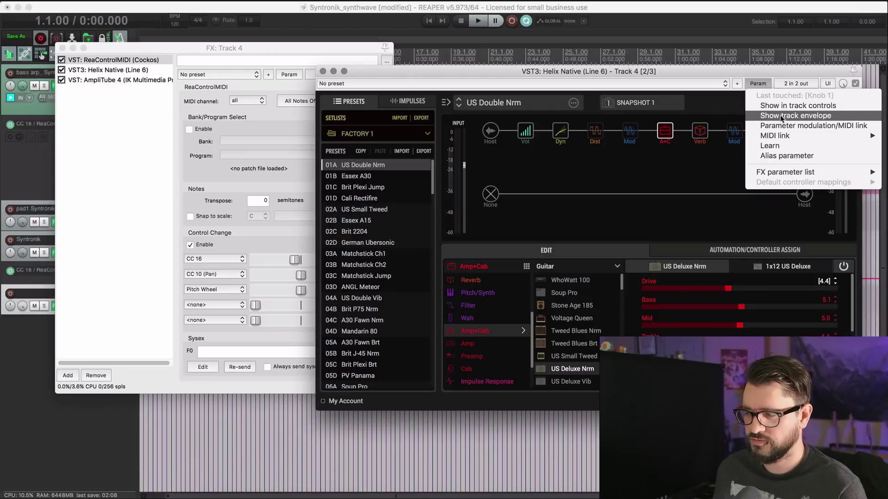
click(718, 112)
Set CC 16 to 77 in ReaControlMIDI and give that parameter the alias "amp drive".
click(299, 295)
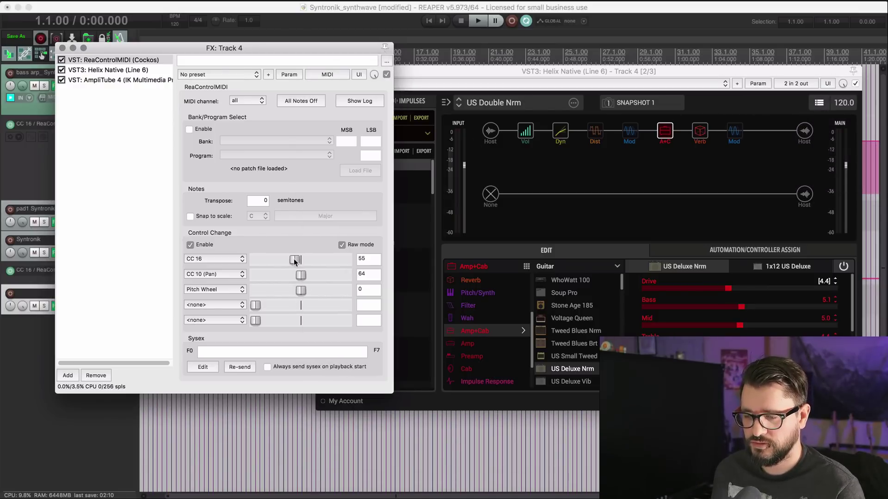
drag(293, 259, 310, 260)
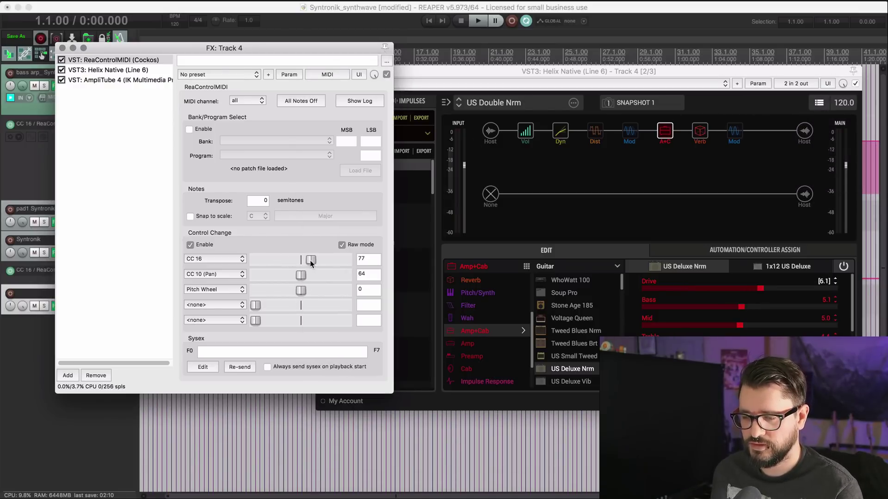
click(297, 77)
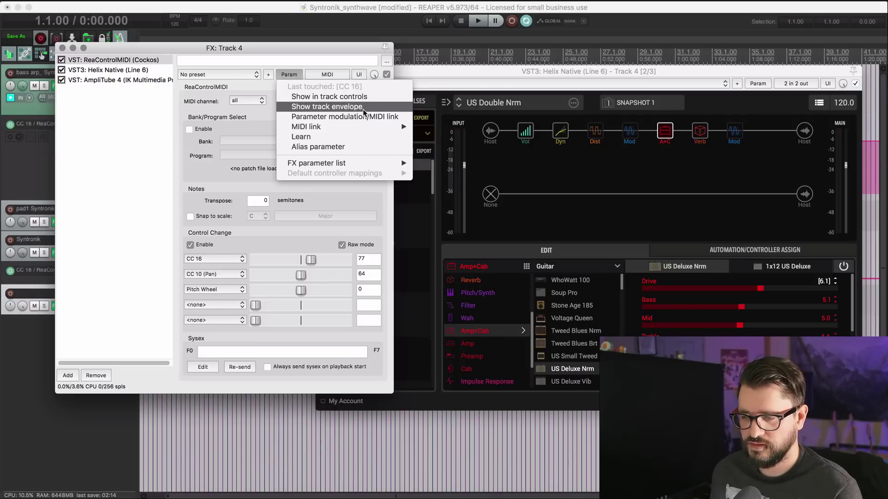
click(331, 147)
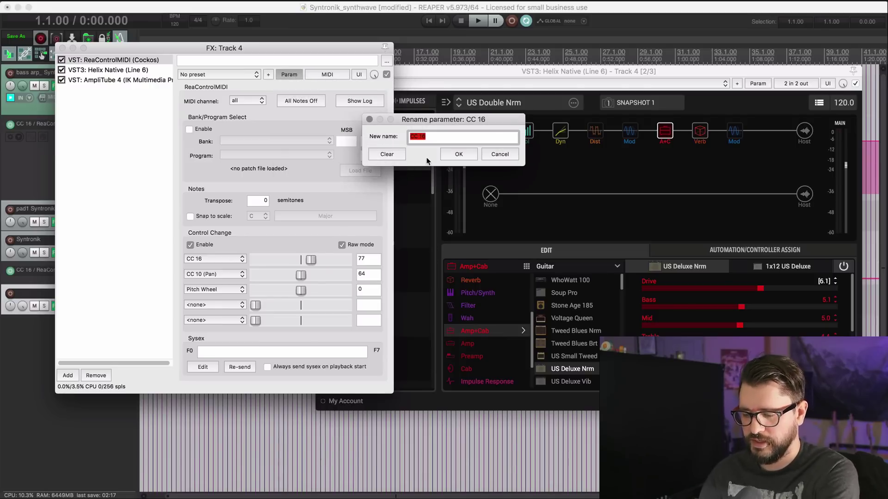
text(a)
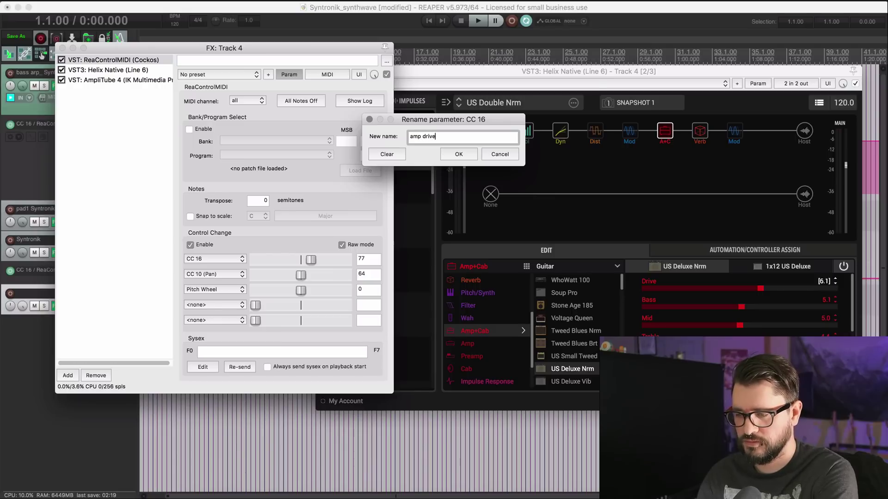
text(mp drive)
key(Return)
Show the track envelope for the amp drive parameter on track 4 and make its envelope lane taller.
click(289, 74)
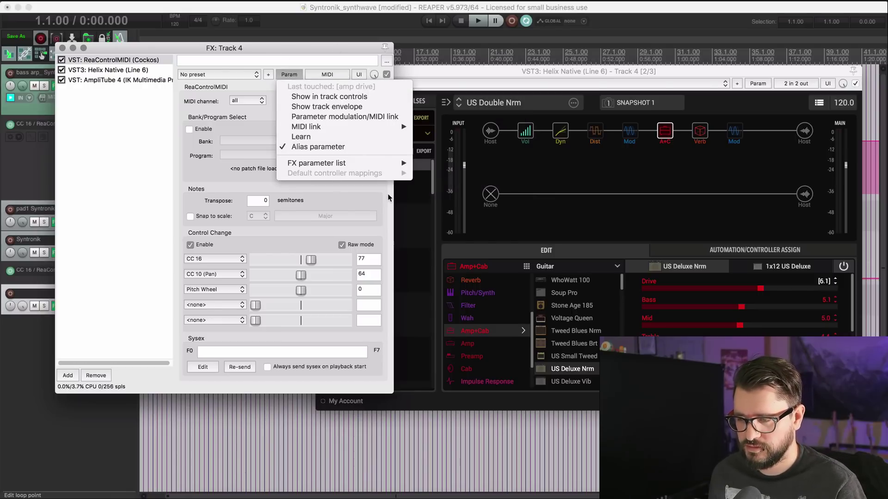
click(372, 111)
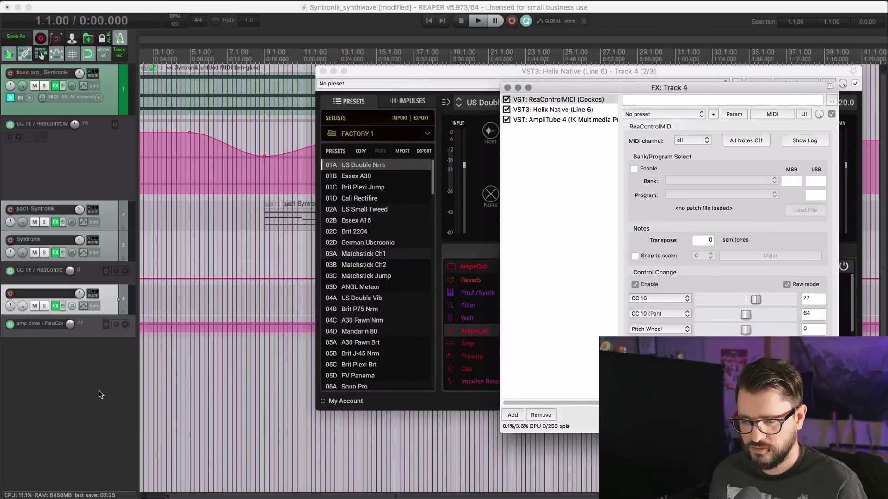
click(86, 342)
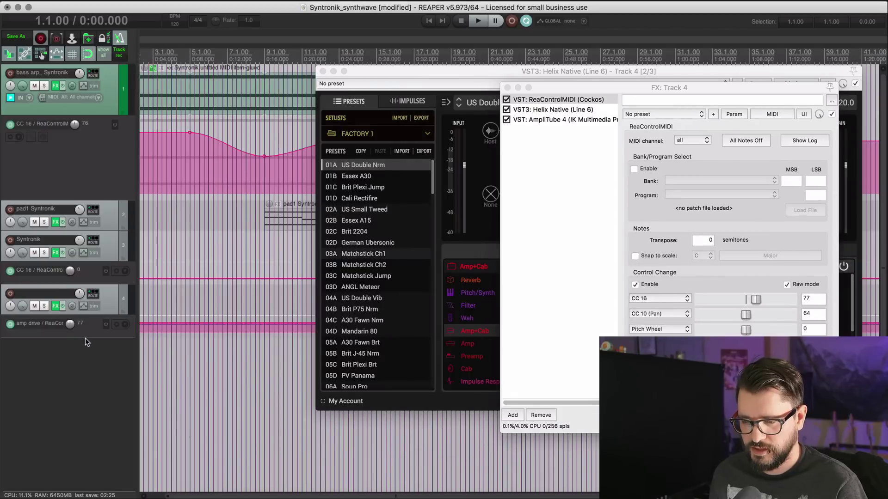
drag(87, 337, 88, 404)
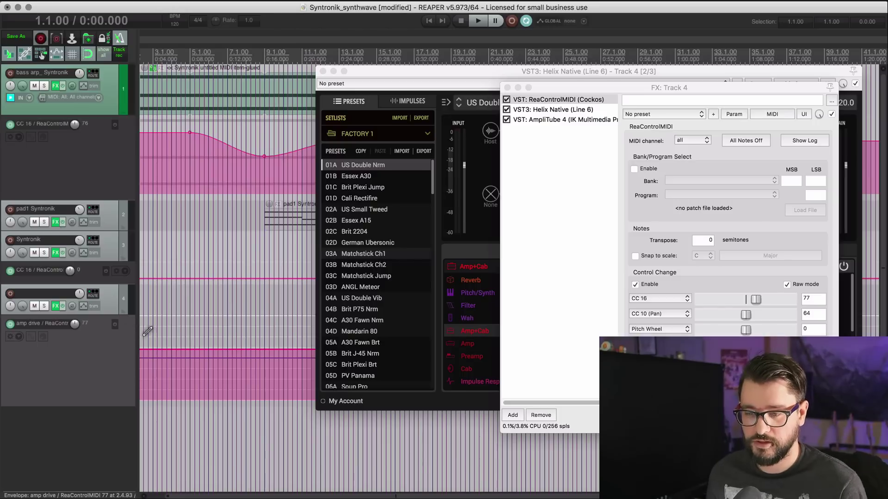
Close the floating Helix Native window and display AmpliTube 4 in track 4's FX chain, moving the chain window clear.
click(101, 296)
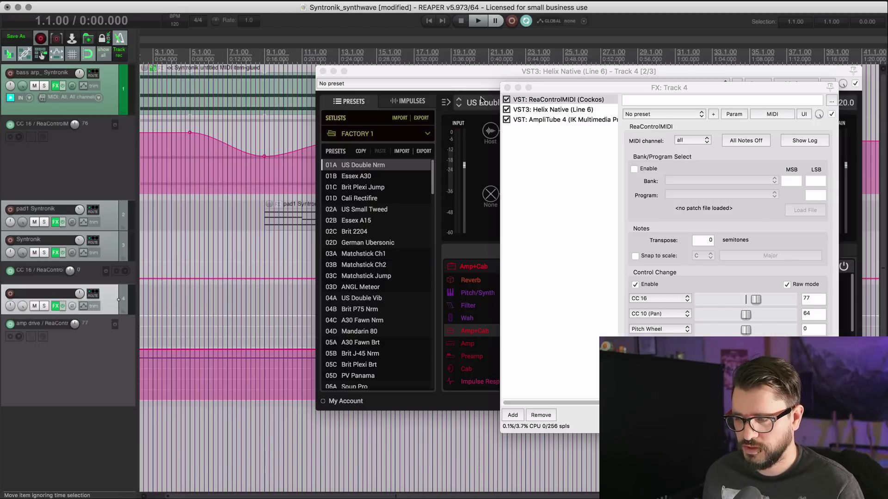
click(375, 73)
click(545, 122)
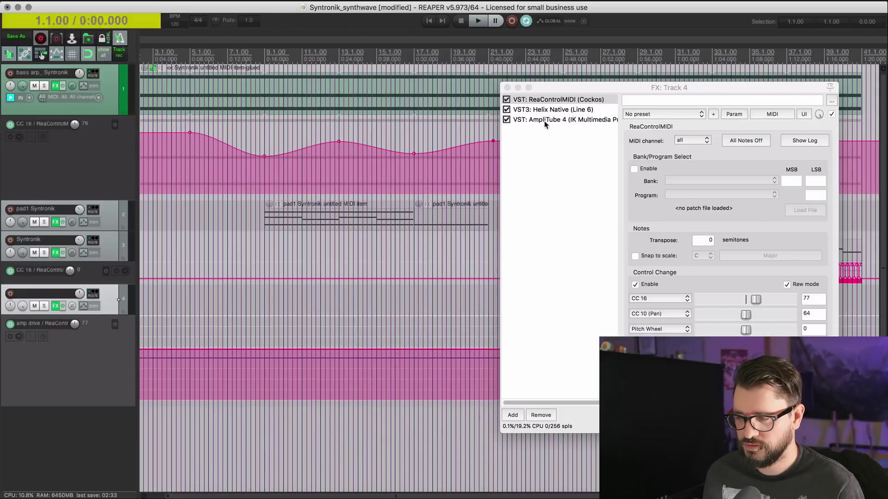
click(545, 120)
drag(540, 88, 318, 49)
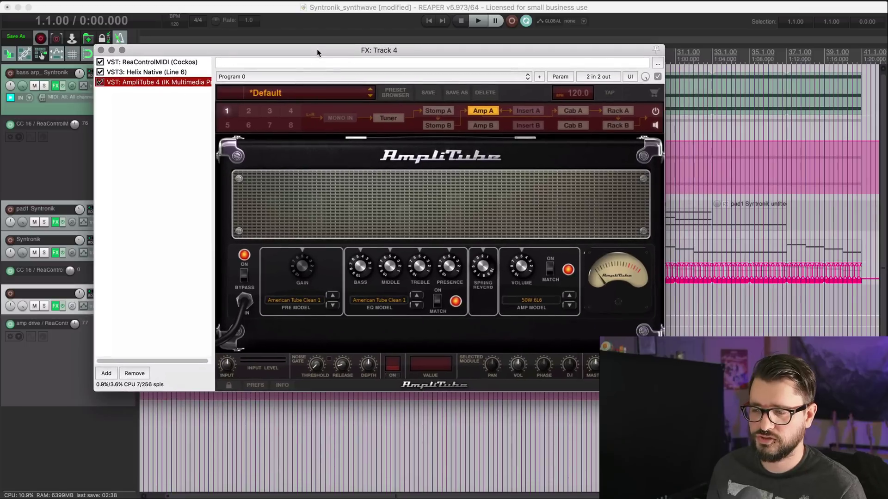
Examine the automation slots offered for AmpliTube's Bass knob and try to start MIDI Learn for it.
right_click(358, 267)
mouse_move(419, 272)
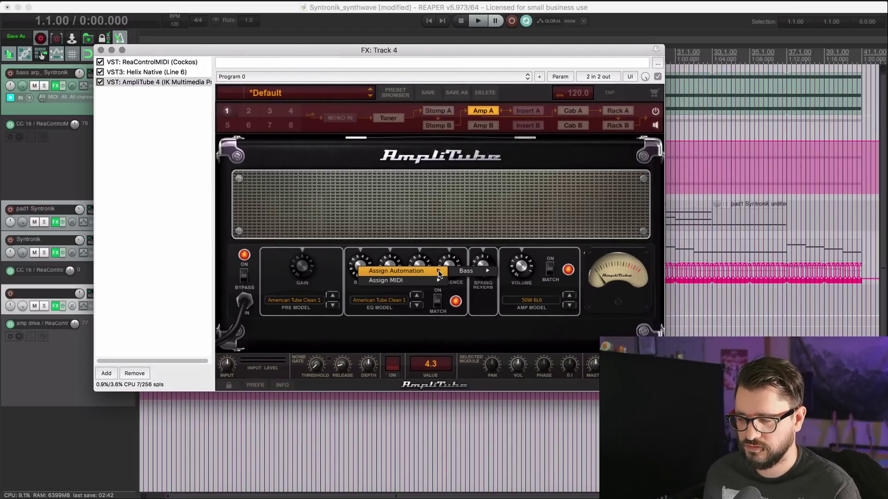
mouse_move(464, 270)
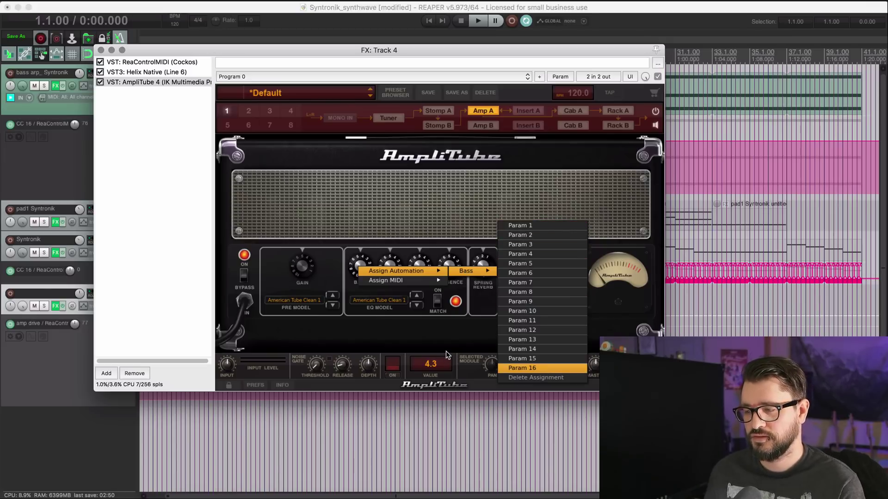
mouse_move(388, 283)
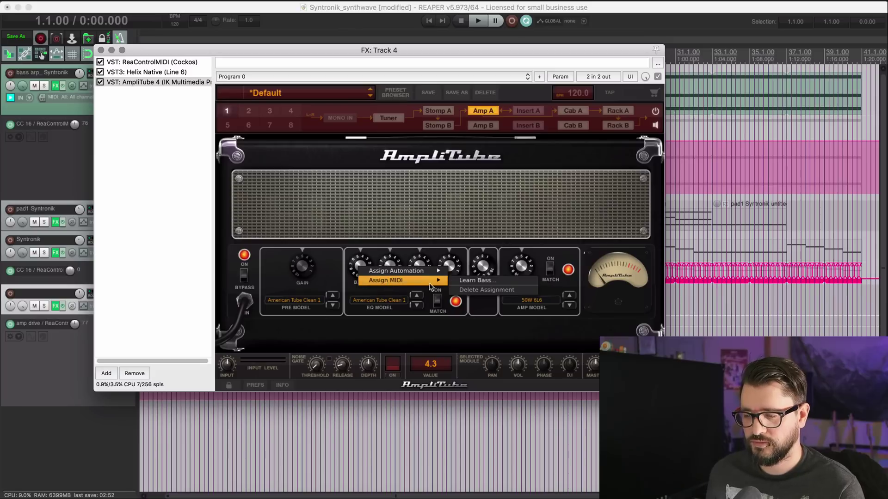
click(472, 281)
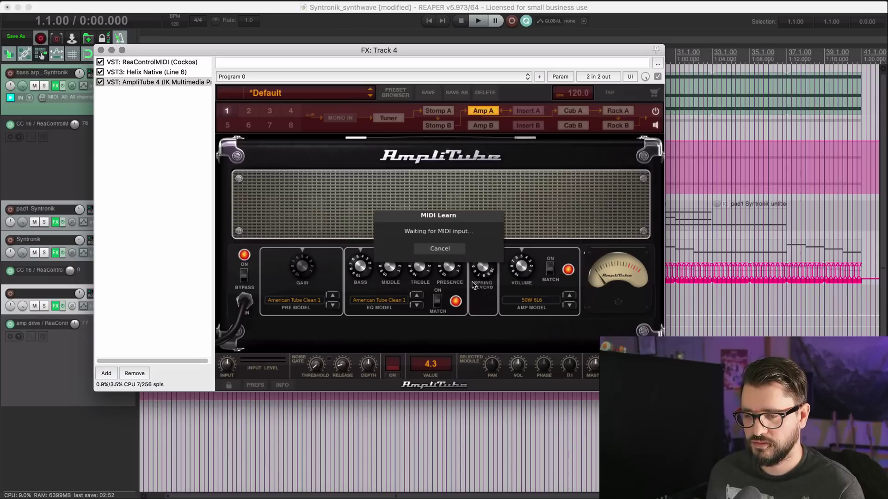
Float ReaControlMIDI in its own window and MIDI-learn AmpliTube's Bass knob by moving the CC 10 (Pan) control.
double_click(176, 62)
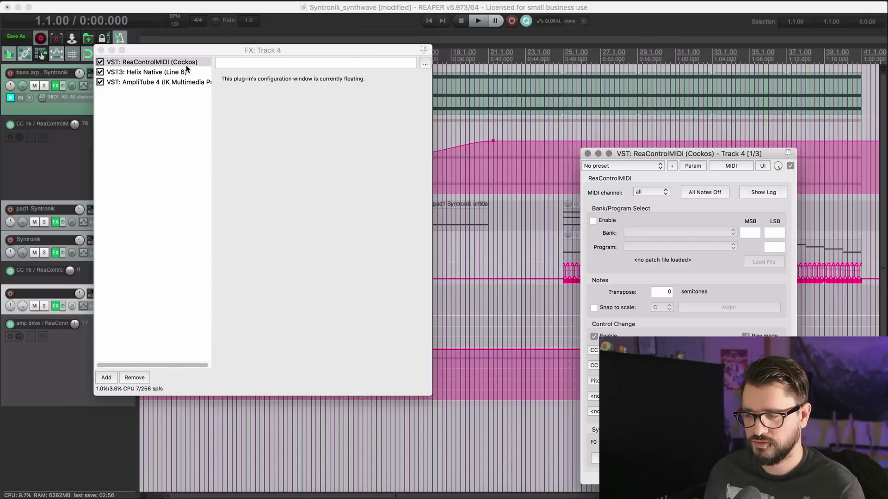
click(184, 84)
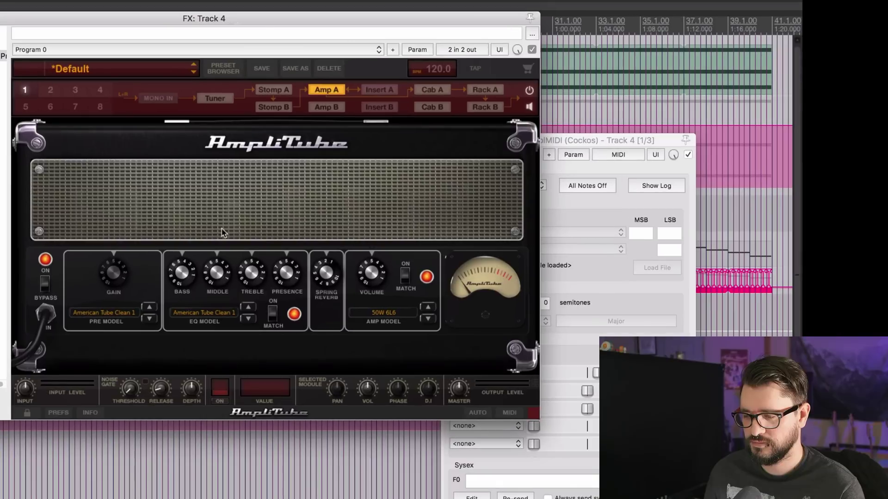
right_click(364, 266)
mouse_move(282, 288)
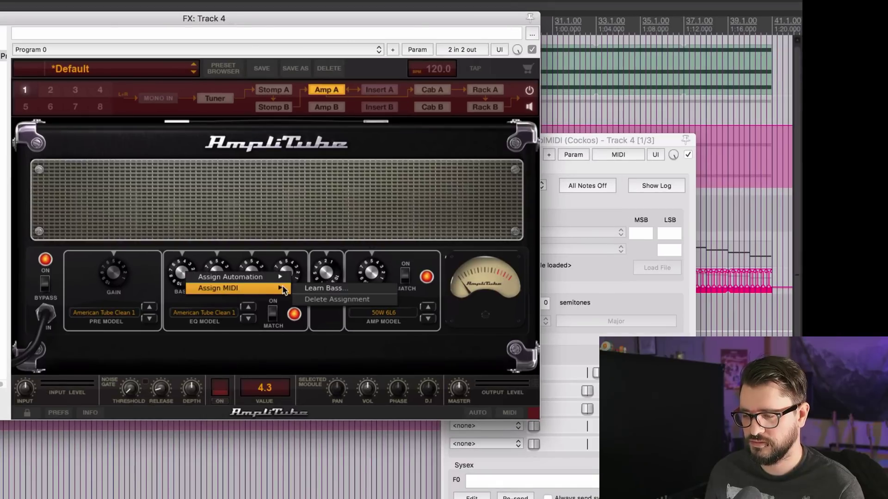
click(319, 289)
click(586, 336)
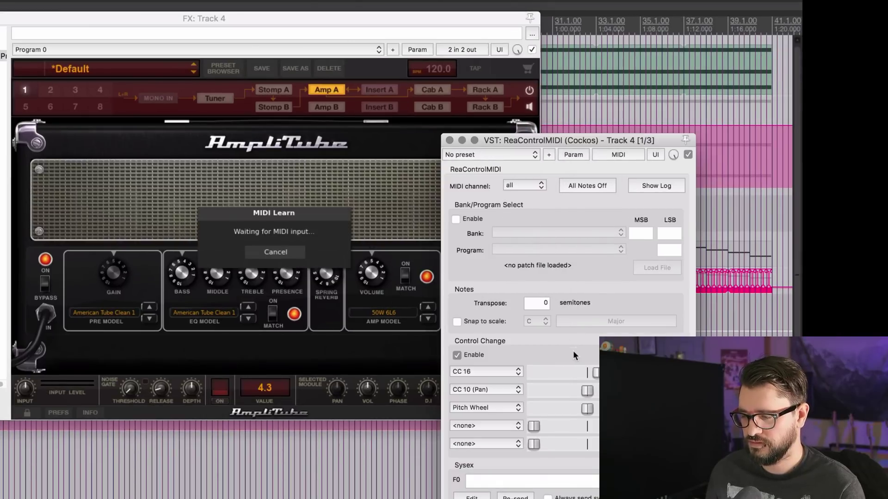
mouse_move(587, 392)
mouse_down()
mouse_move(509, 392)
mouse_move(601, 392)
mouse_up()
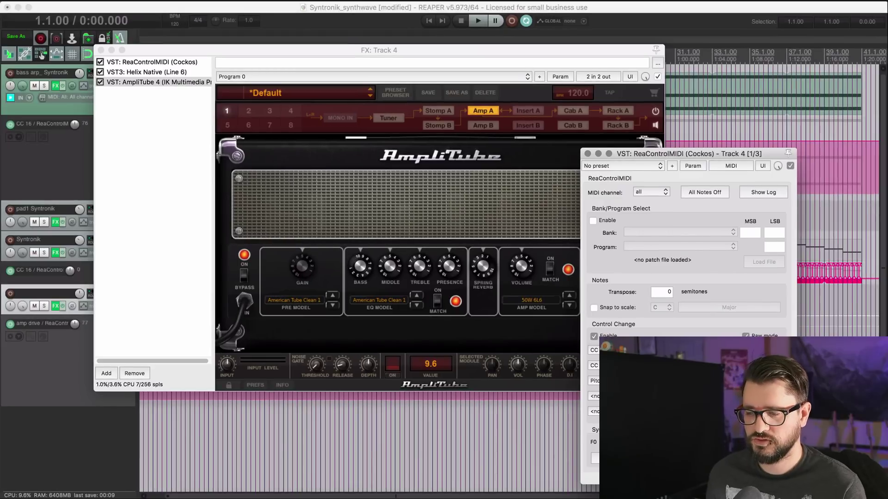